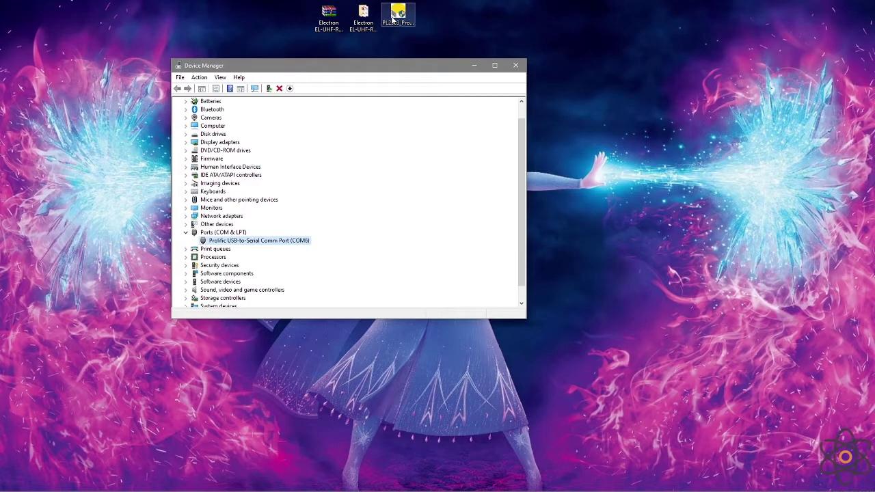
# Open the EL-UHF-RMT01 C# Demo App folder inside Electron EL-UHF-RMT01 and switch to the UHF RFID Reader App
pyautogui.hotkey('alt', 'F4')
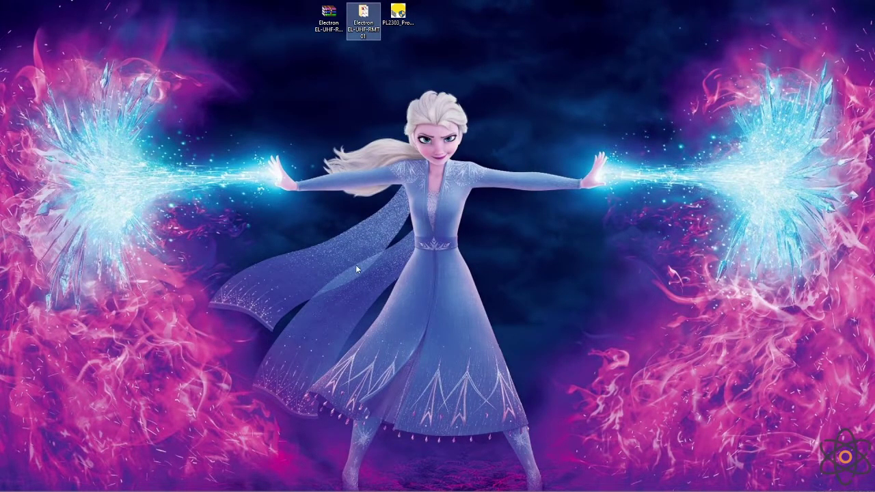
pyautogui.doubleClick(364, 36)
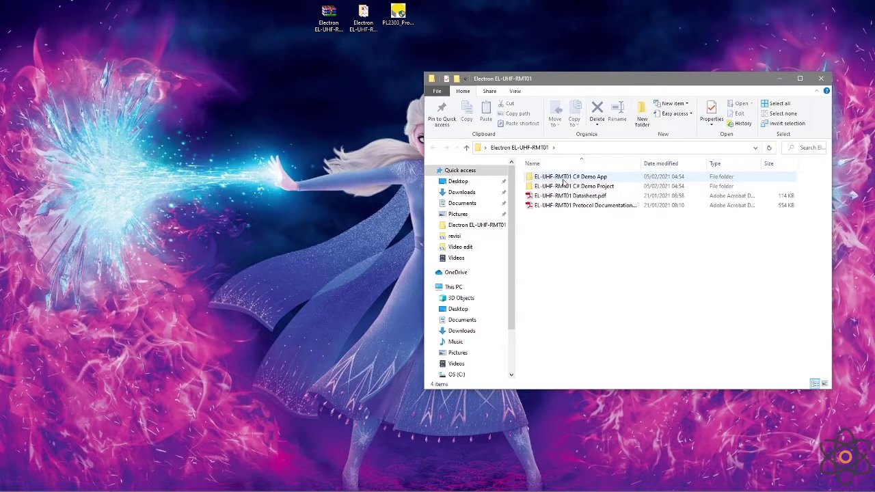
pyautogui.doubleClick(564, 179)
pyautogui.click(564, 179)
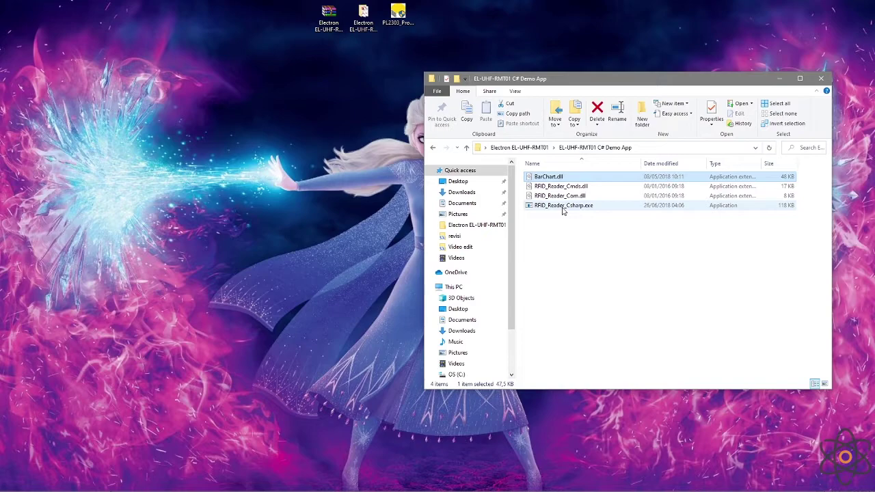
pyautogui.moveTo(338, 489)
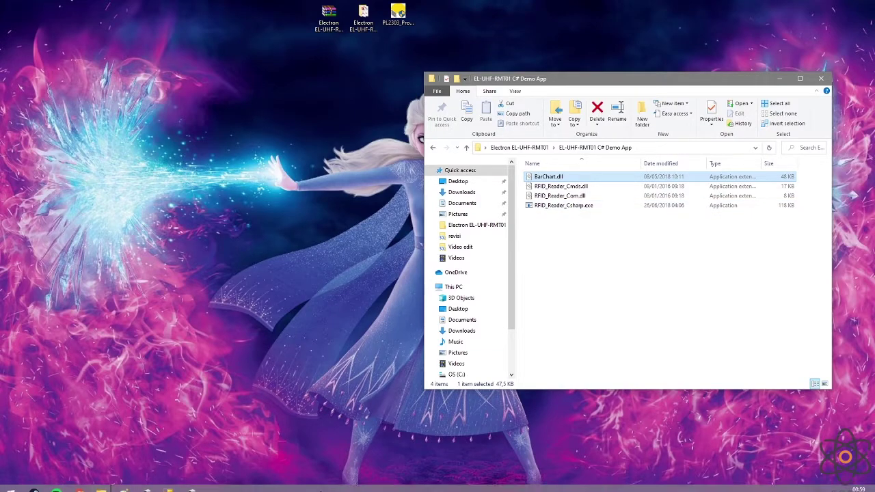
pyautogui.click(159, 483)
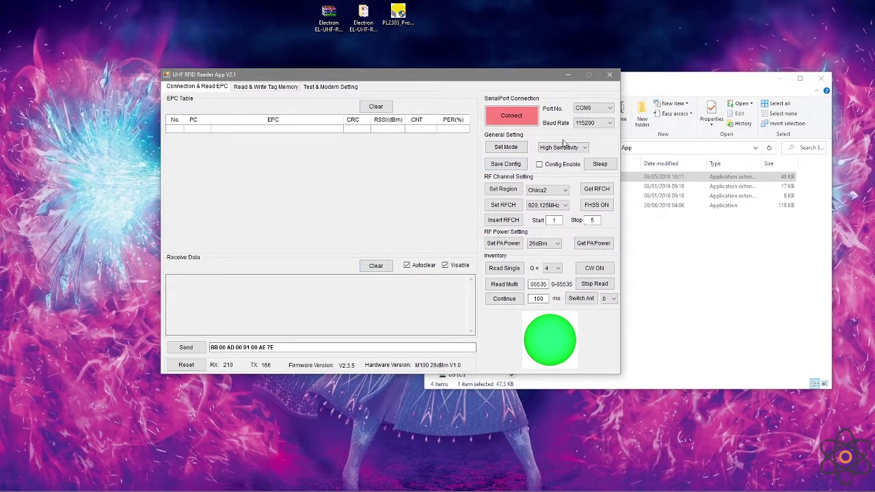
# Check the reader's serial port selection against the Prolific USB-to-Serial port listed in Device Manager, and return to the reader app
pyautogui.click(594, 110)
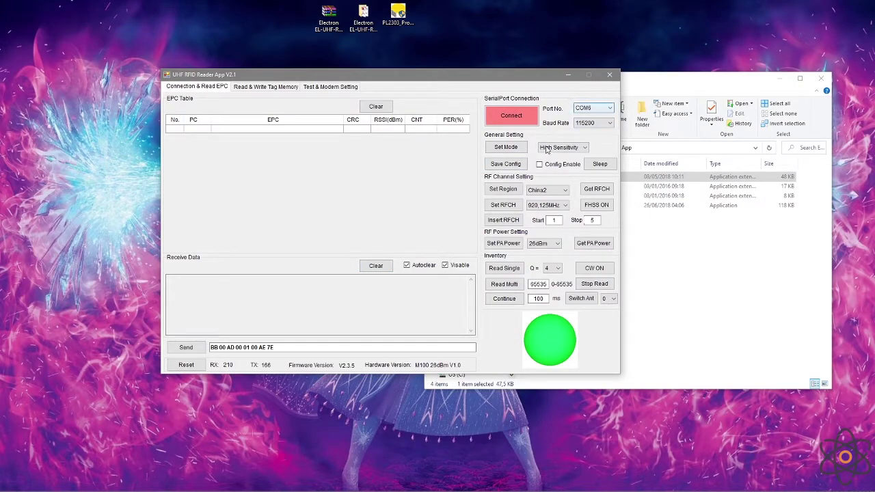
pyautogui.moveTo(299, 488)
pyautogui.click(192, 488)
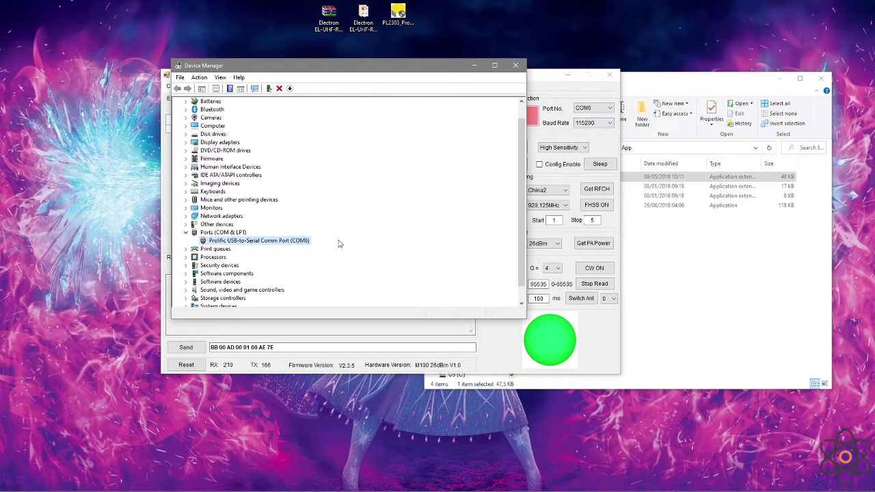
pyautogui.click(521, 67)
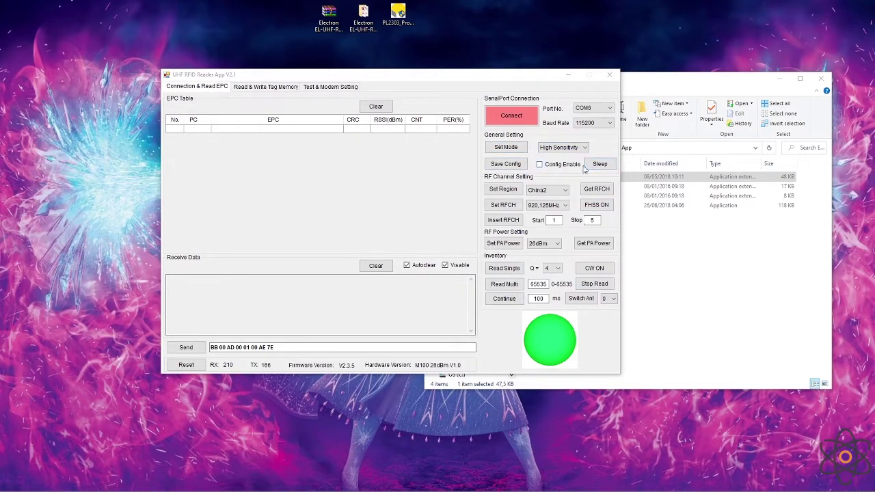
# Try the Dense Reader mode, return the mode selection to High Sensitivity and issue the Set Mode command
pyautogui.click(559, 148)
pyautogui.click(555, 163)
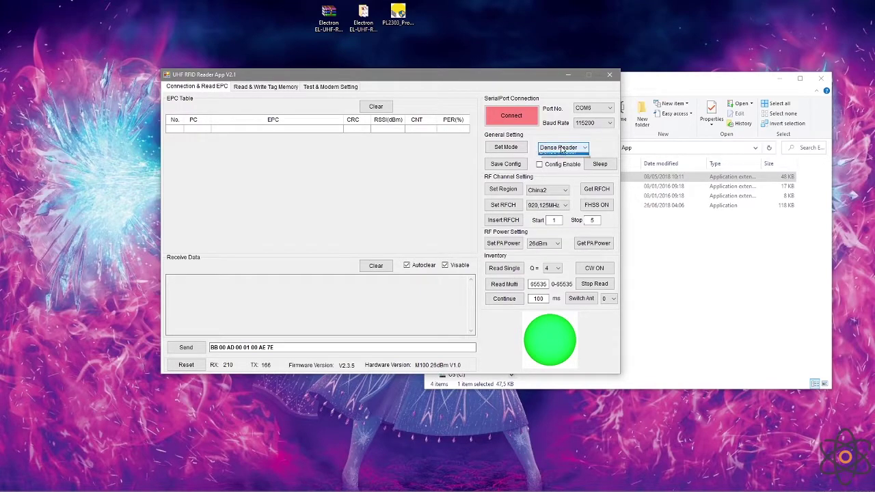
pyautogui.click(559, 148)
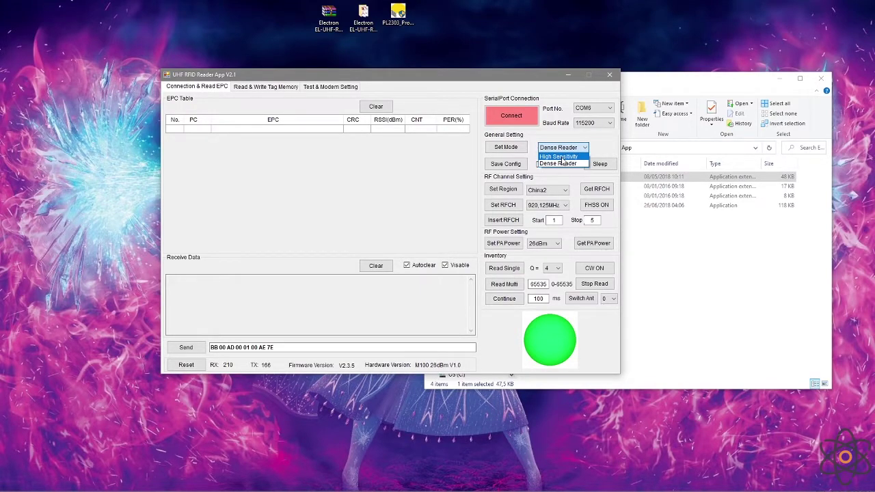
pyautogui.click(561, 157)
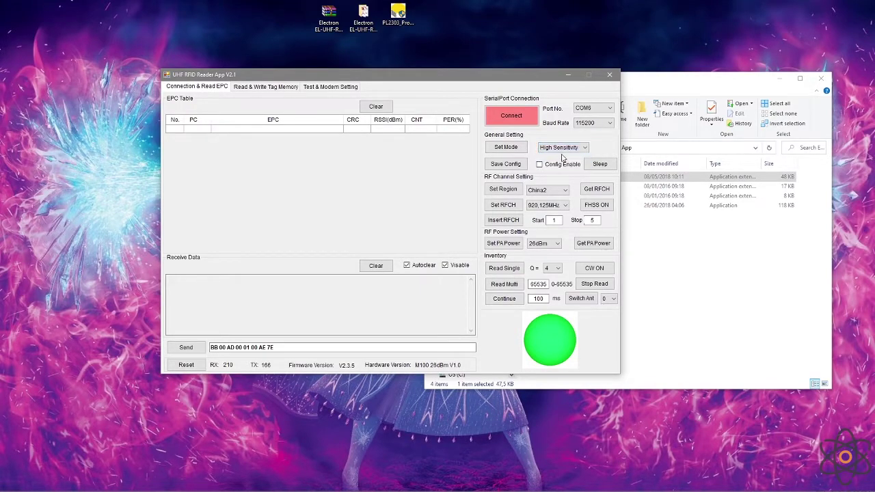
pyautogui.click(505, 147)
pyautogui.click(467, 279)
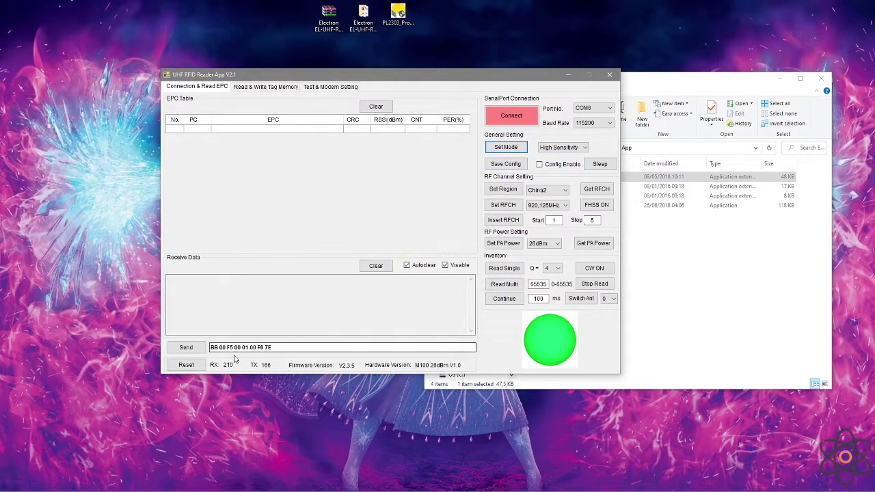
# Connect to the reader on COM6 at 115200 baud and send the High Sensitivity mode setting several times
pyautogui.click(511, 114)
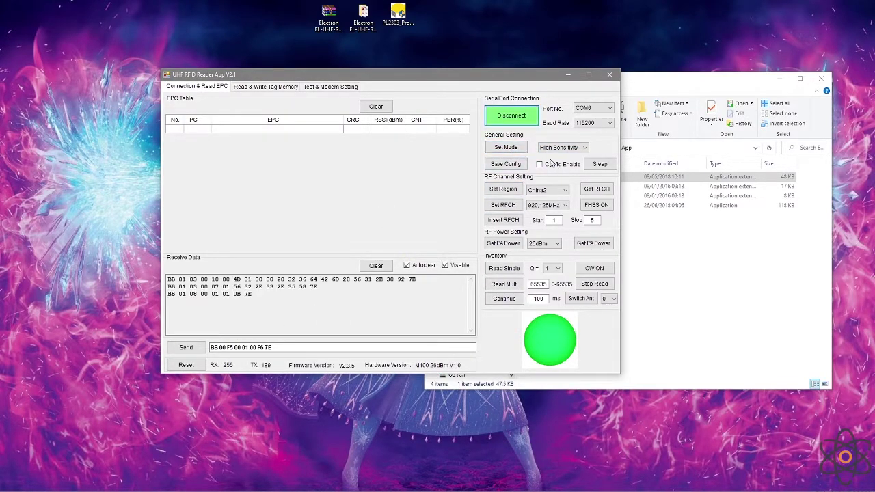
pyautogui.click(509, 149)
pyautogui.click(509, 149)
pyautogui.click(510, 149)
pyautogui.click(510, 149)
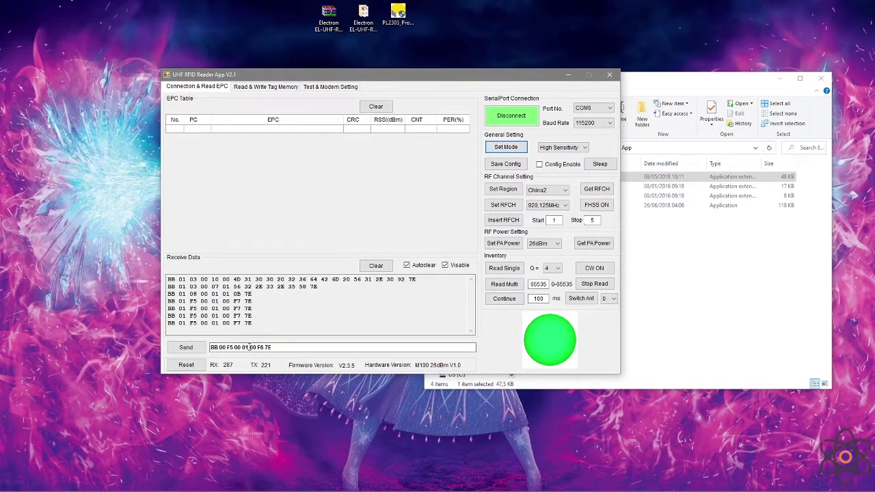
# Turn off the display of incoming Receive Data and resend the High Sensitivity mode setting
pyautogui.moveTo(168, 313); pyautogui.dragTo(188, 302)
pyautogui.click(244, 316)
pyautogui.hotkey('ctrl', 'a')
pyautogui.click(254, 313)
pyautogui.click(454, 269)
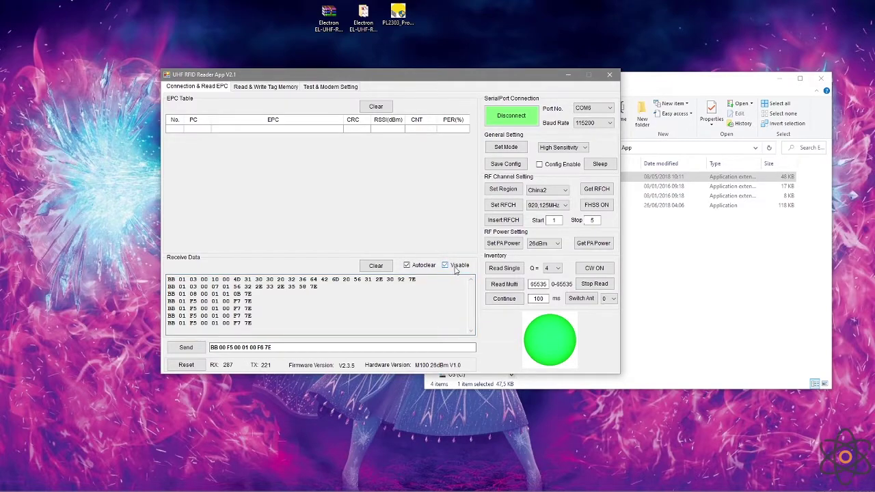
pyautogui.click(504, 149)
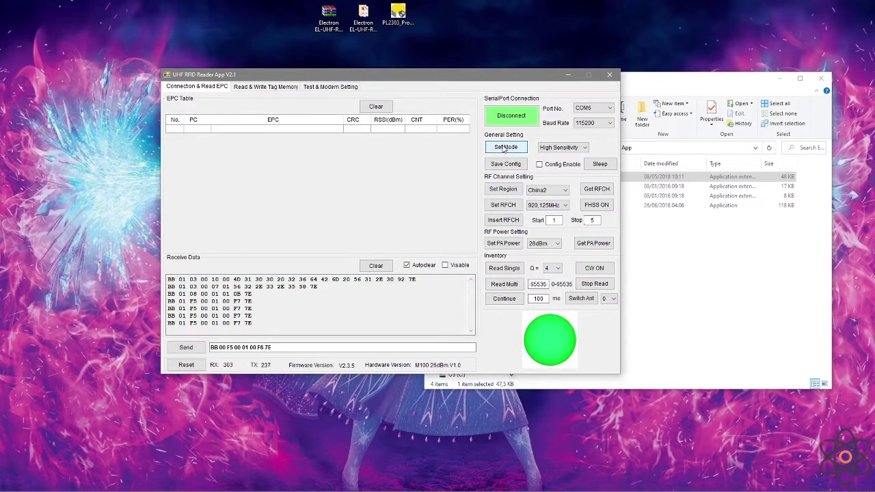
pyautogui.click(505, 149)
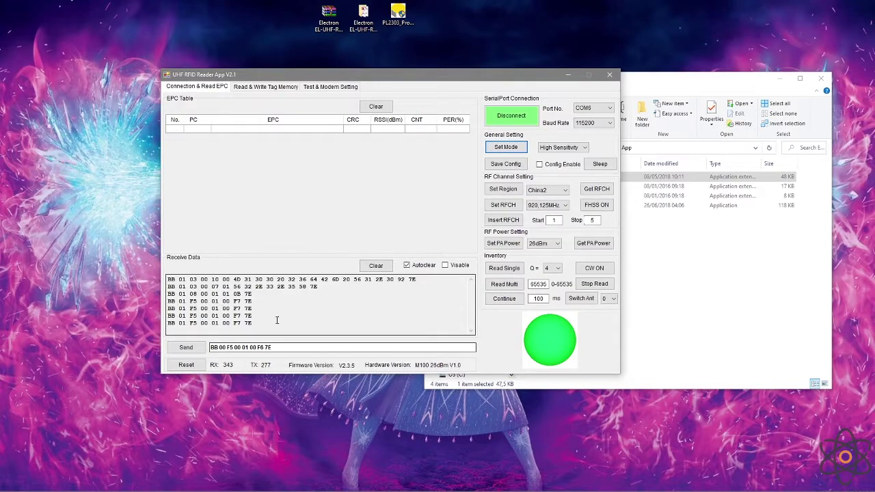
# Turn the display of incoming Receive Data back on and send the mode setting several more times
pyautogui.click(445, 265)
pyautogui.click(503, 150)
pyautogui.click(503, 150)
pyautogui.click(504, 150)
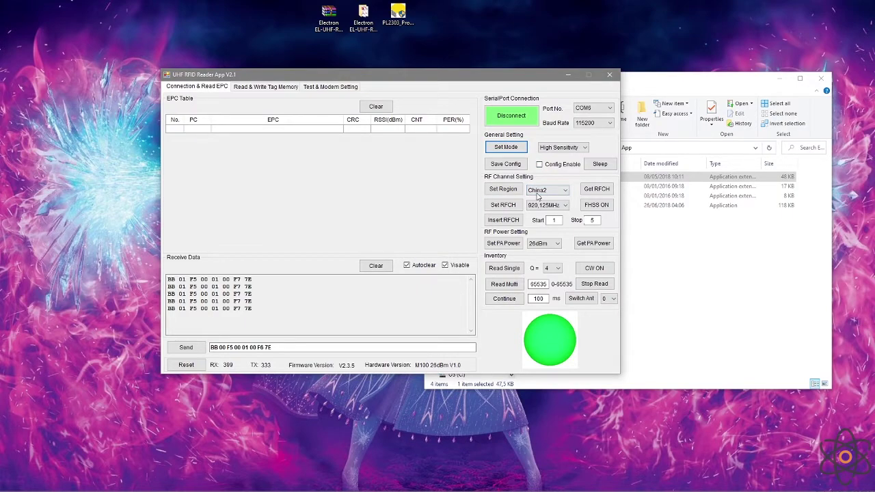
# Try the US region in the RF channel settings and return the region selection to China2
pyautogui.click(547, 190)
pyautogui.click(540, 198)
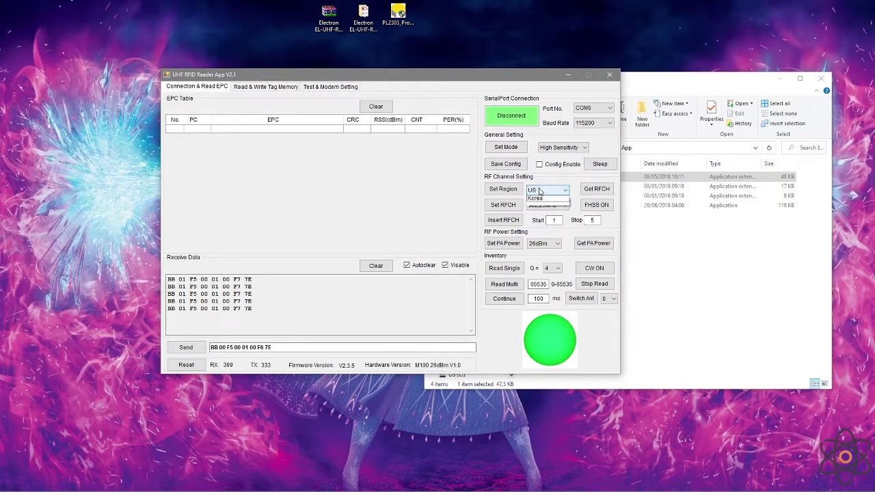
pyautogui.click(540, 192)
pyautogui.click(541, 196)
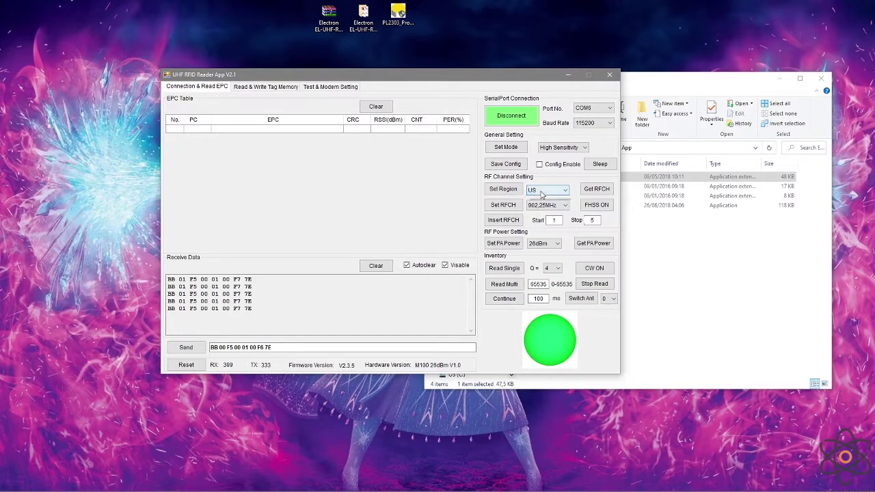
pyautogui.click(541, 193)
pyautogui.click(541, 205)
# Examine the RF channel frequencies available for the China2 region, keeping 920.125MHz selected
pyautogui.click(542, 206)
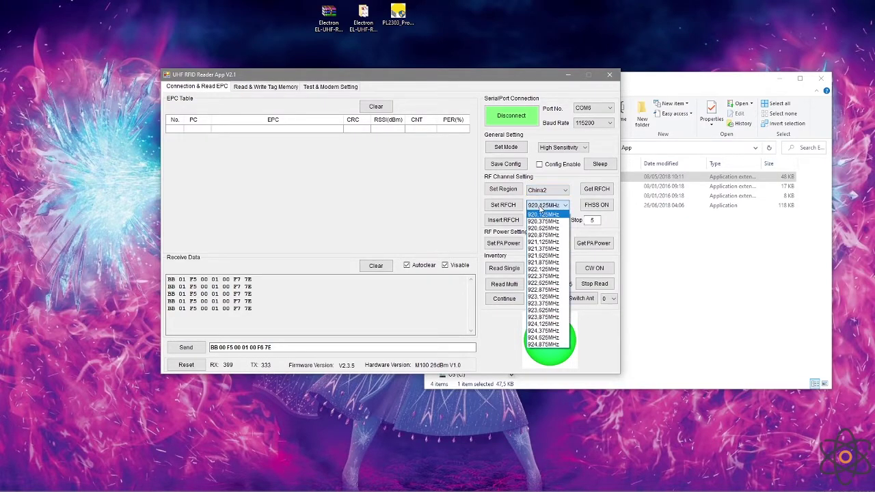
pyautogui.click(543, 214)
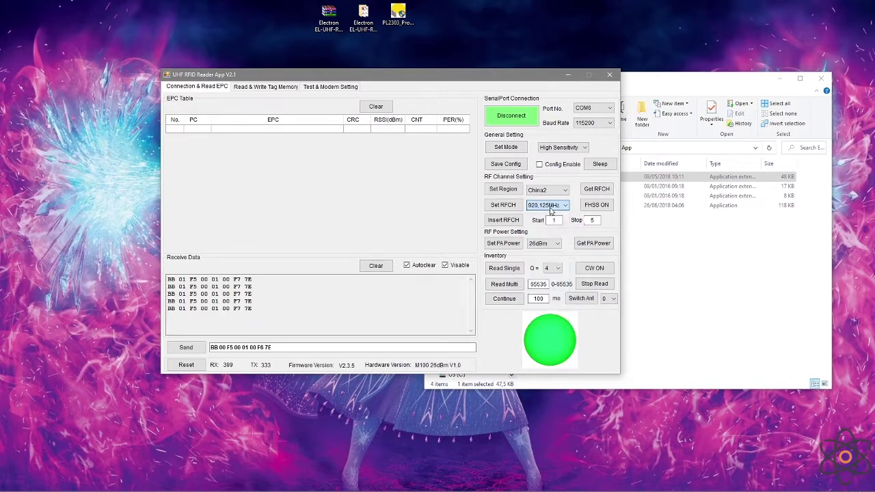
pyautogui.click(601, 212)
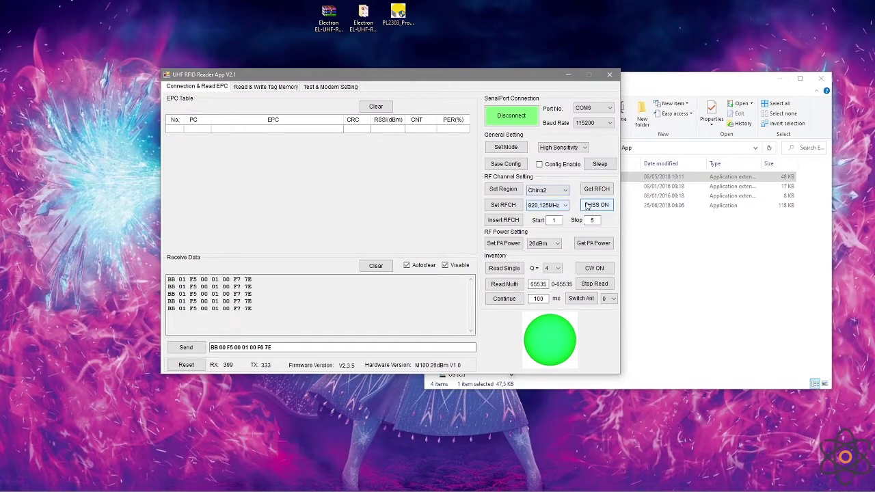
pyautogui.click(557, 208)
pyautogui.click(551, 207)
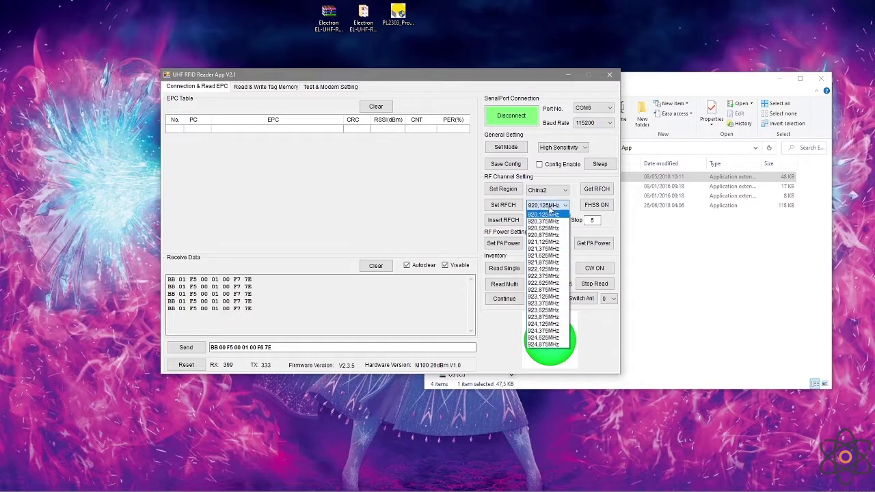
pyautogui.click(560, 208)
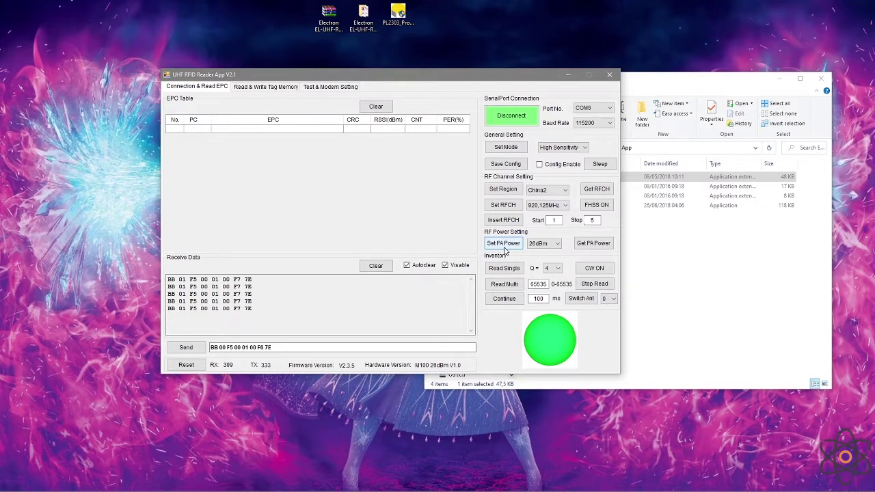
# Set the reader's PA power to 10dBm, query the current power and dismiss the information message
pyautogui.click(540, 244)
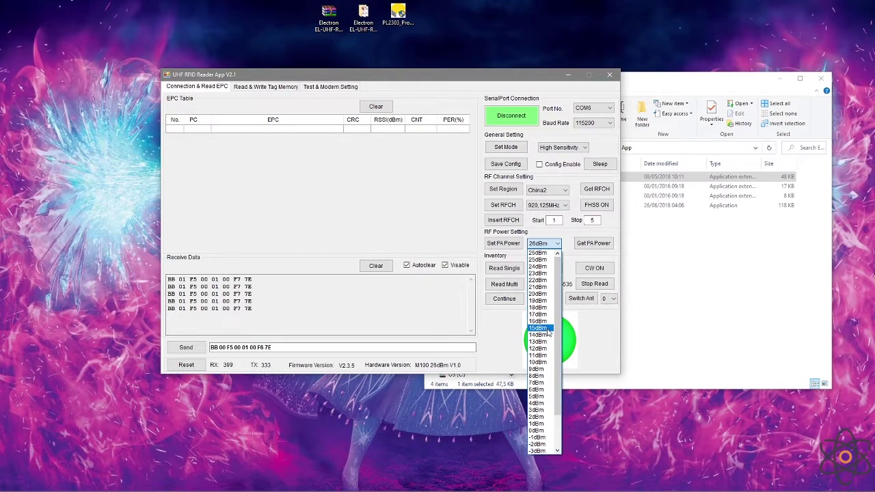
pyautogui.click(543, 363)
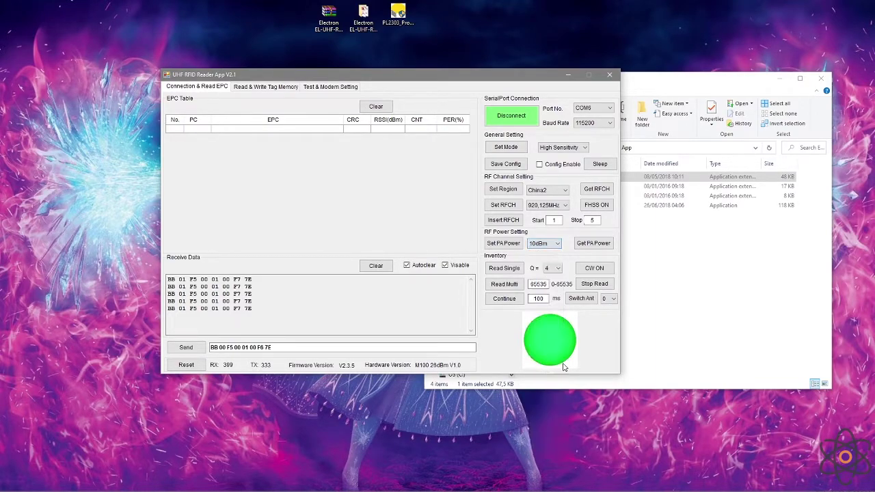
pyautogui.click(511, 245)
pyautogui.click(587, 246)
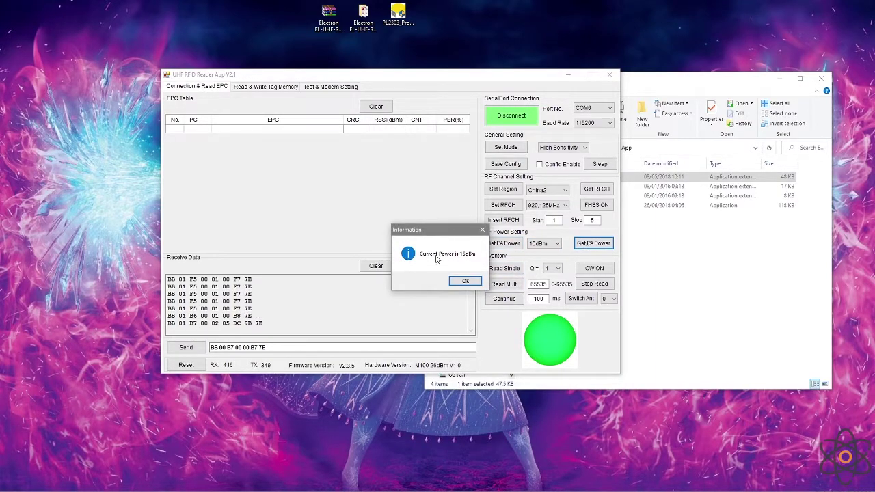
pyautogui.click(466, 281)
# Select 26dBm as the RF power and apply it to the reader as the PA power
pyautogui.click(547, 245)
pyautogui.scroll(6, 548, 256)
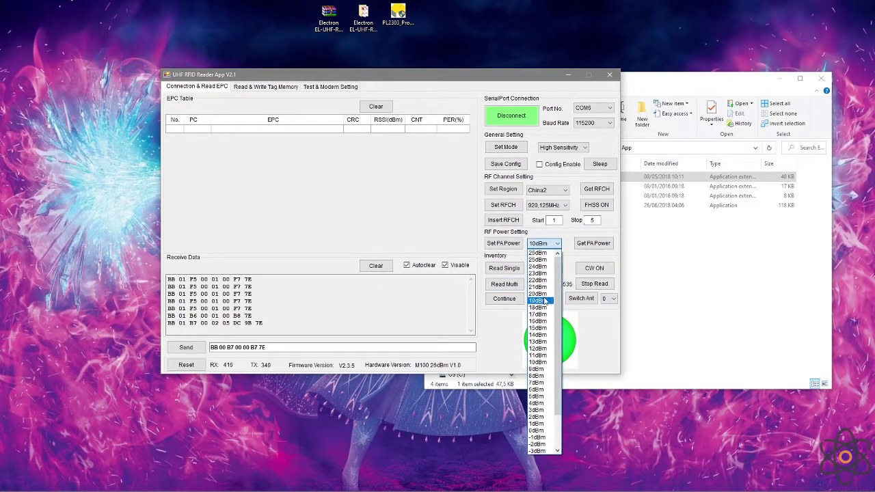
pyautogui.click(551, 258)
pyautogui.click(546, 243)
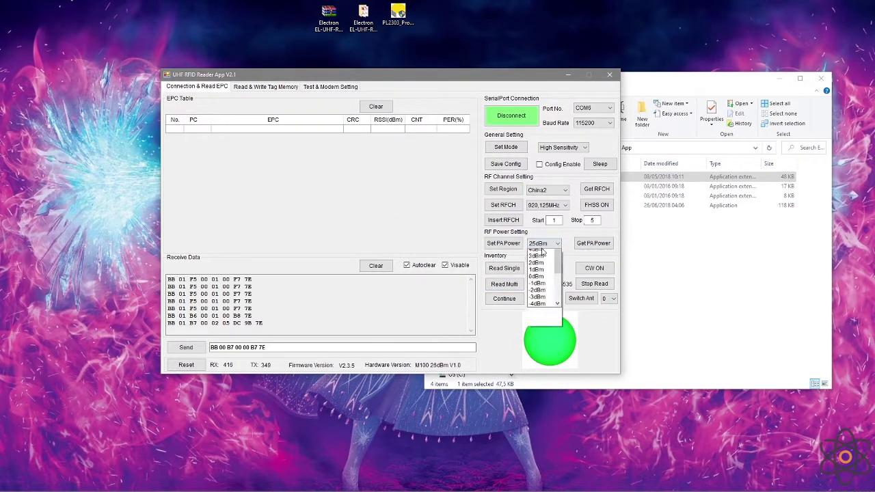
pyautogui.click(527, 258)
pyautogui.click(540, 244)
pyautogui.scroll(2, 540, 274)
pyautogui.click(538, 253)
pyautogui.click(502, 244)
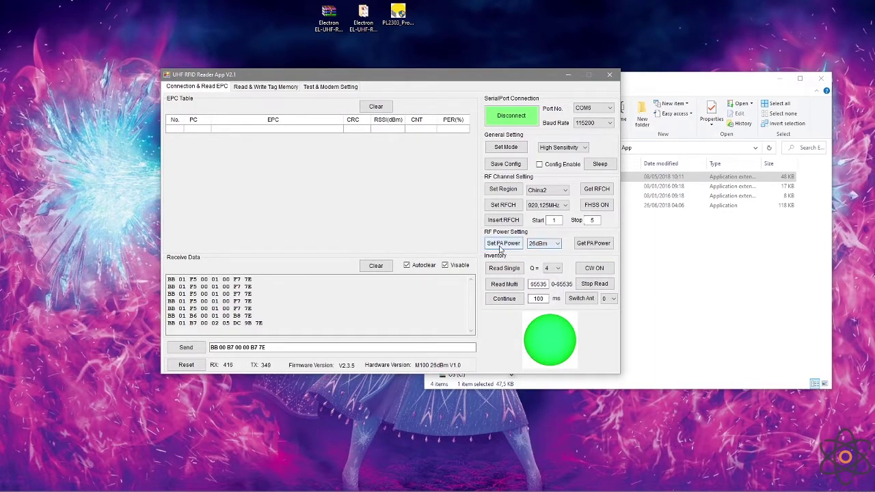
pyautogui.click(502, 244)
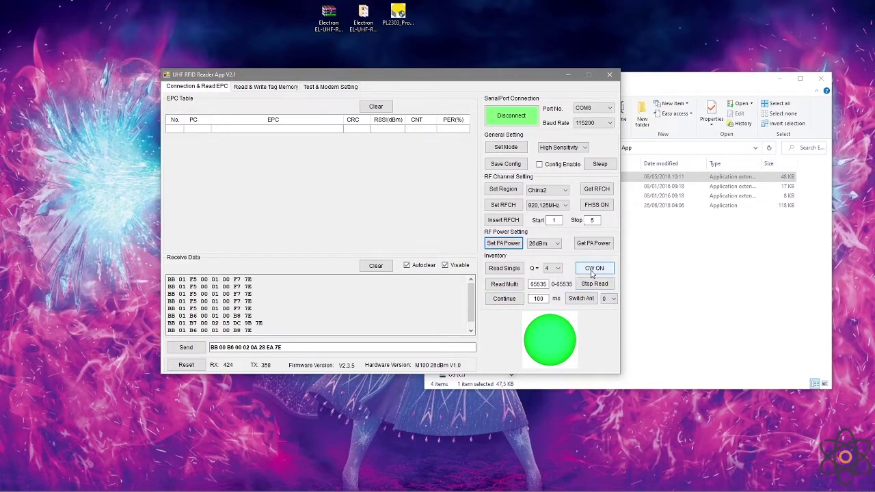
pyautogui.click(506, 247)
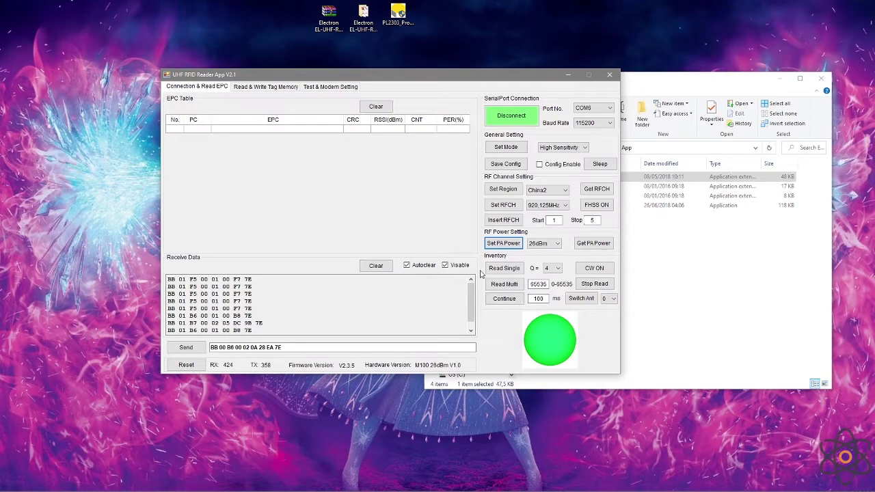
# Read the tag's EPC into the EPC table with repeated single inventory reads
pyautogui.click(520, 272)
pyautogui.click(516, 274)
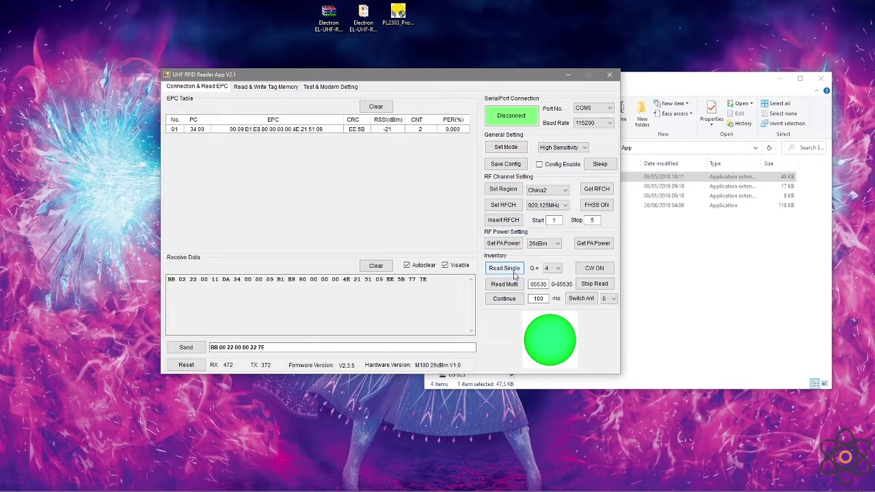
pyautogui.click(516, 274)
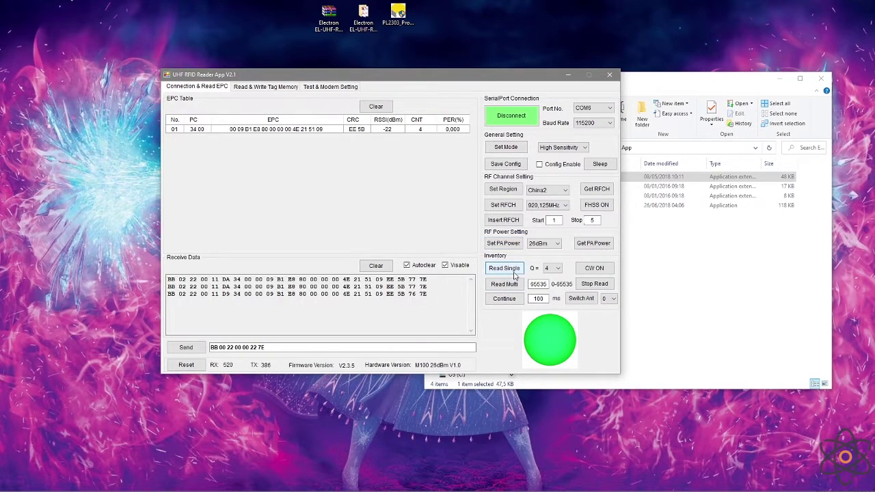
# Switch to the online CRC calculator in the browser and examine how the tag's PC and EPC form its hex input
pyautogui.click(373, 129)
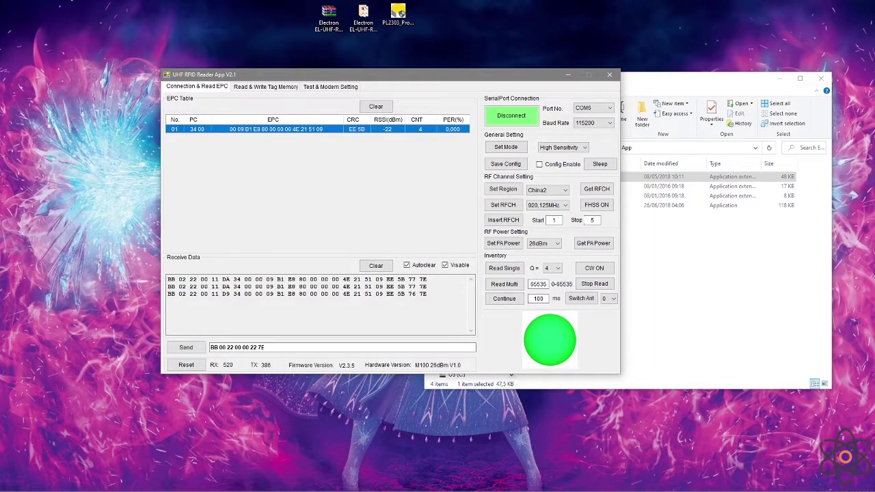
pyautogui.hotkey('alt', 'Tab')
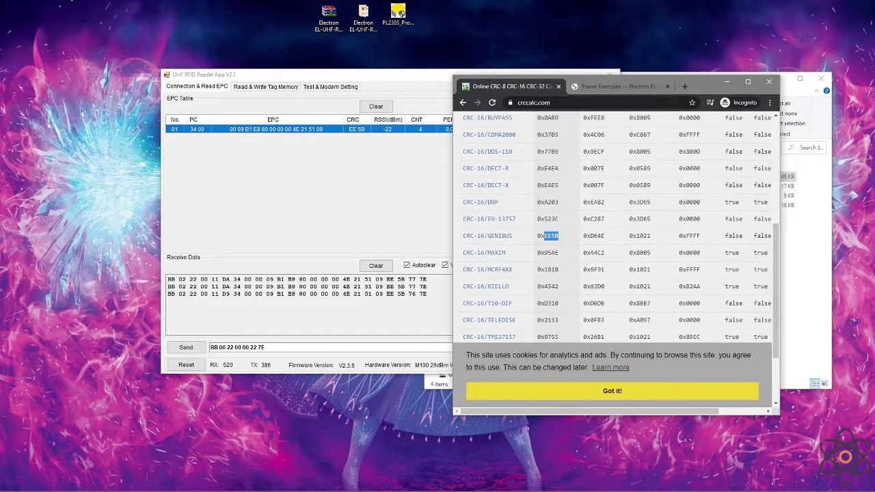
pyautogui.click(530, 232)
pyautogui.moveTo(559, 238); pyautogui.dragTo(545, 235)
pyautogui.scroll(7, 594, 214)
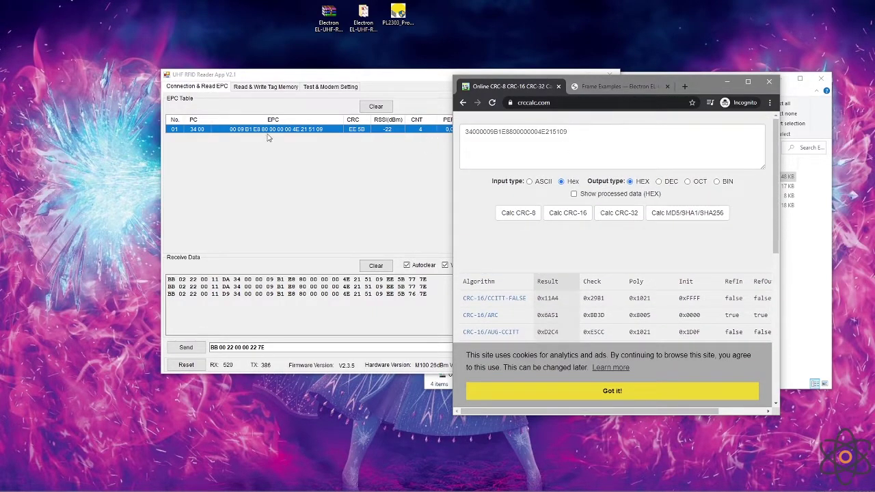
pyautogui.moveTo(481, 131); pyautogui.dragTo(465, 132)
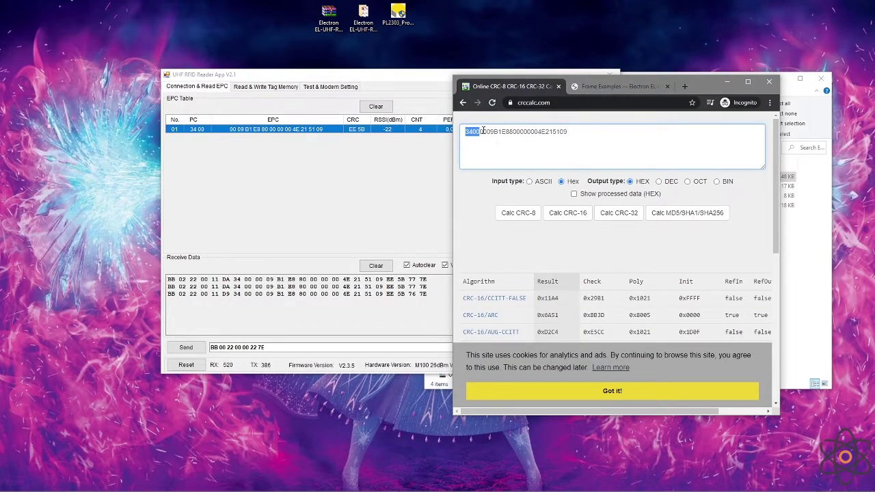
pyautogui.doubleClick(481, 131)
pyautogui.moveTo(567, 131); pyautogui.dragTo(480, 131)
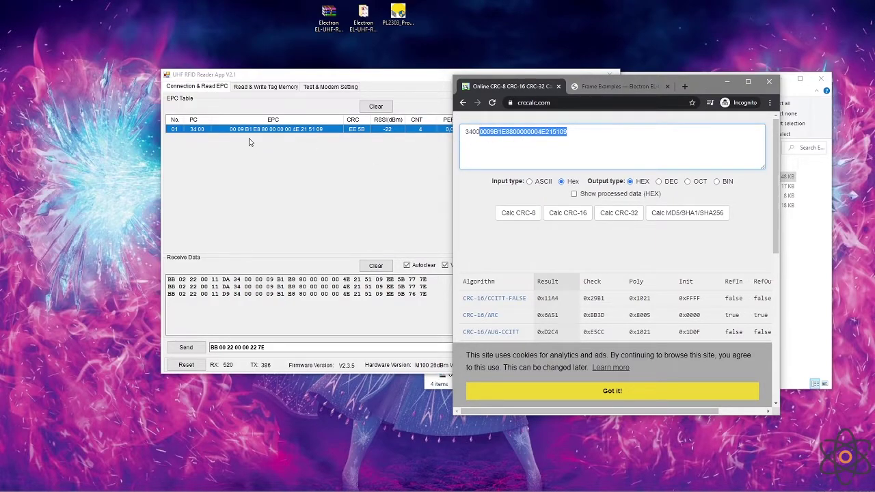
# Compare the calculator's CRC-16/GENIBUS result with the tag's CRC in the reader app's EPC table
pyautogui.scroll(-10, 555, 203)
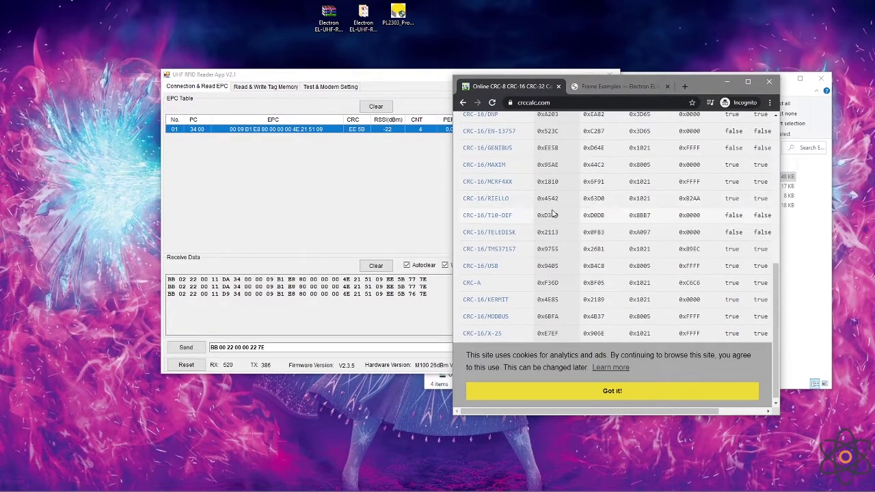
pyautogui.scroll(-1, 553, 213)
pyautogui.scroll(1, 552, 205)
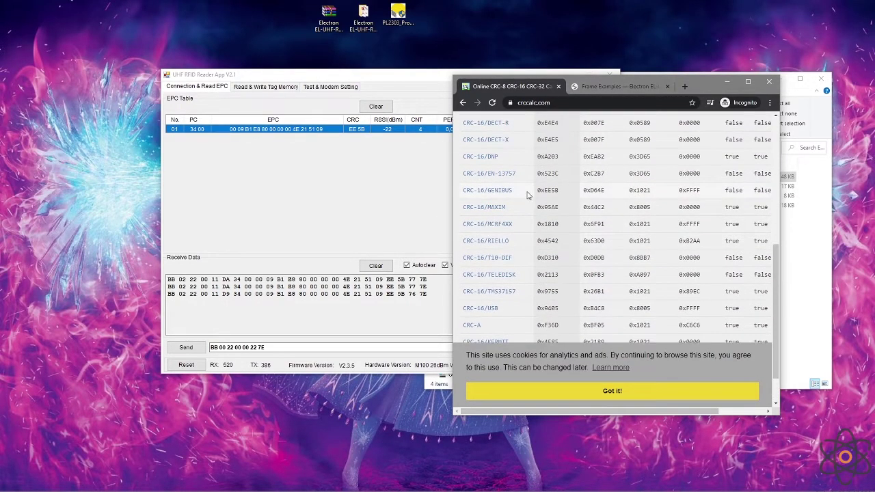
pyautogui.moveTo(555, 191); pyautogui.dragTo(449, 193)
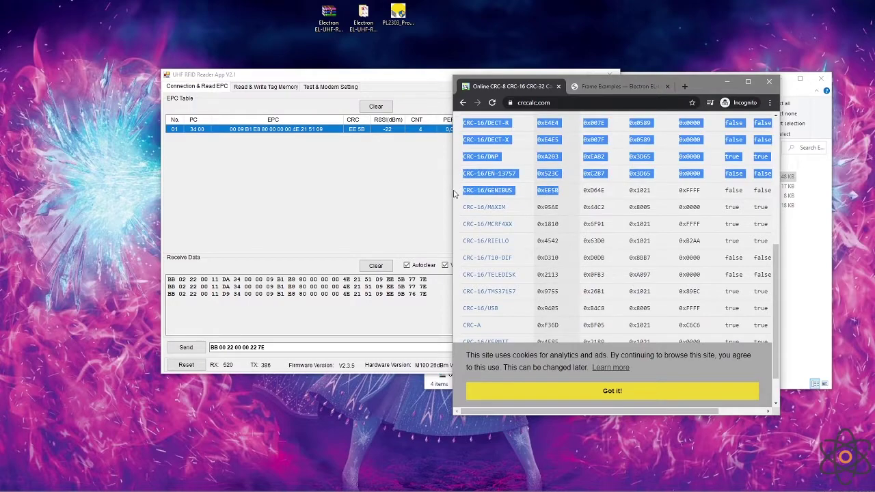
pyautogui.click(547, 193)
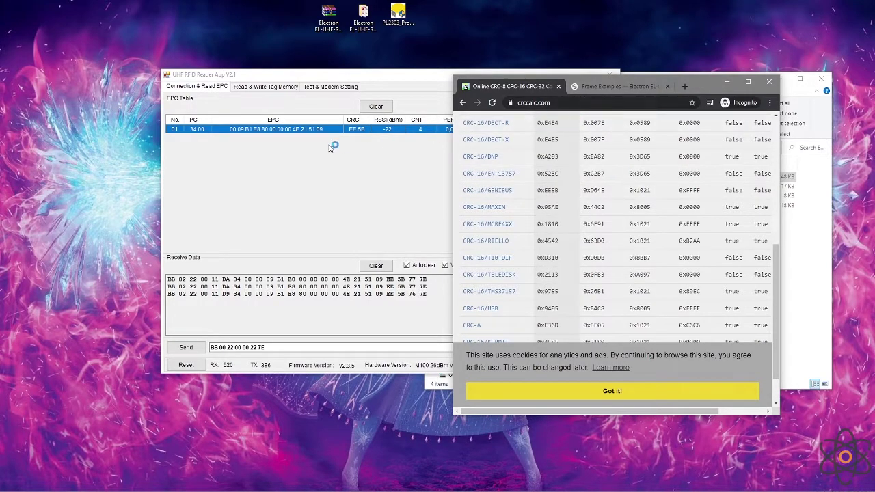
pyautogui.click(360, 190)
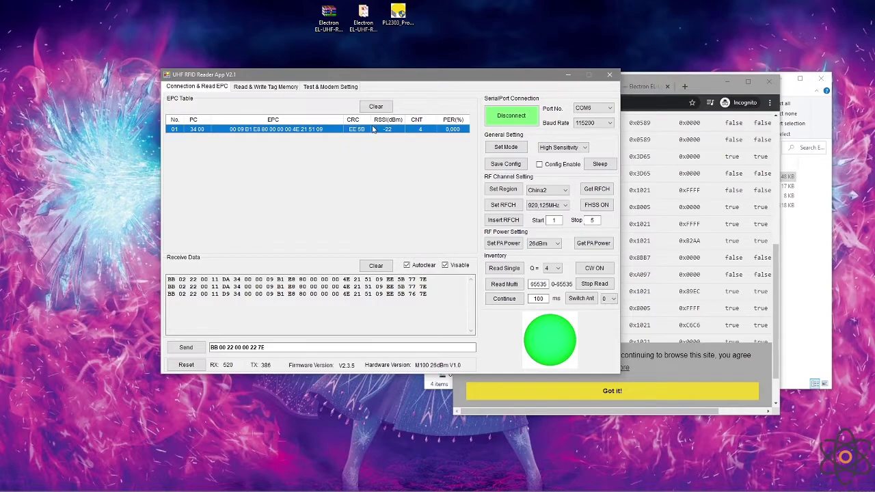
# Open the Inventory Commands section of the EL-UHF-RMT01 frame examples and bring the end of the single inventory notification frame into view
pyautogui.click(640, 88)
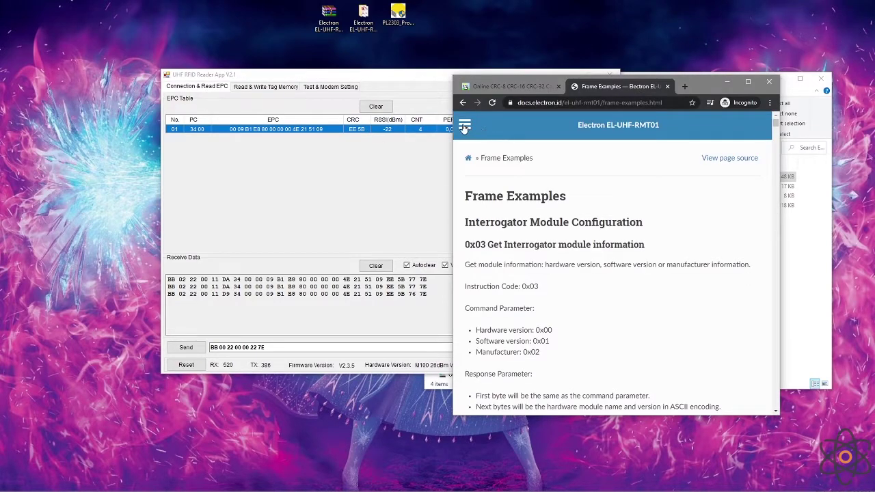
pyautogui.click(463, 126)
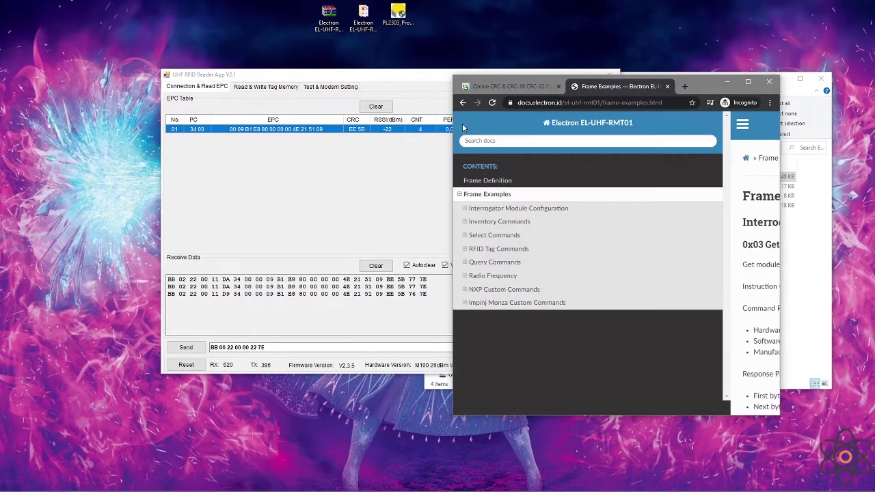
pyautogui.click(508, 227)
pyautogui.scroll(-3, 595, 281)
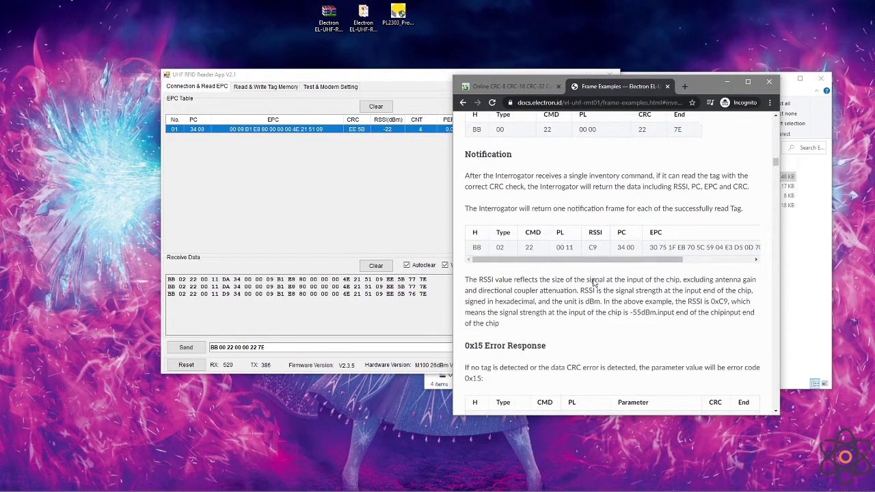
pyautogui.moveTo(593, 265); pyautogui.dragTo(706, 260)
# Examine the two CRC fields in the example notification frame and the bytes preceding the final frame CRC
pyautogui.doubleClick(719, 233)
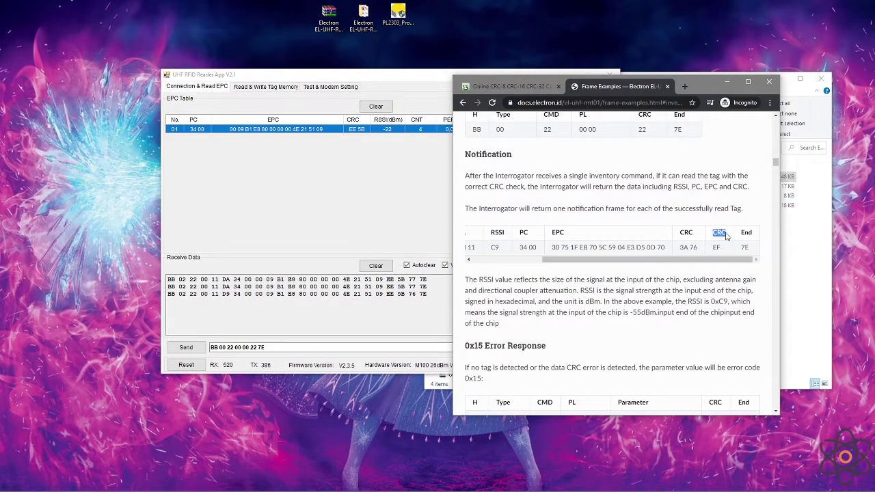
pyautogui.doubleClick(717, 248)
pyautogui.click(689, 231)
pyautogui.moveTo(698, 248); pyautogui.dragTo(678, 253)
pyautogui.doubleClick(719, 232)
pyautogui.moveTo(704, 248); pyautogui.dragTo(571, 259)
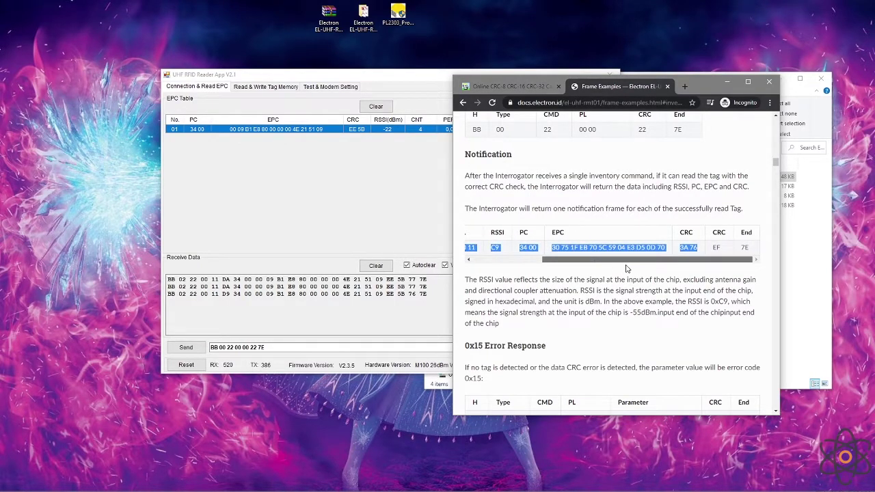
pyautogui.doubleClick(716, 247)
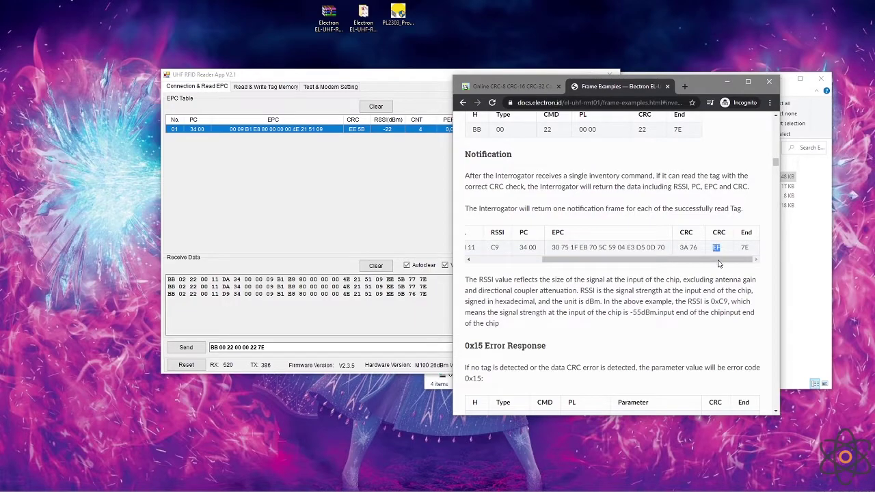
pyautogui.click(713, 280)
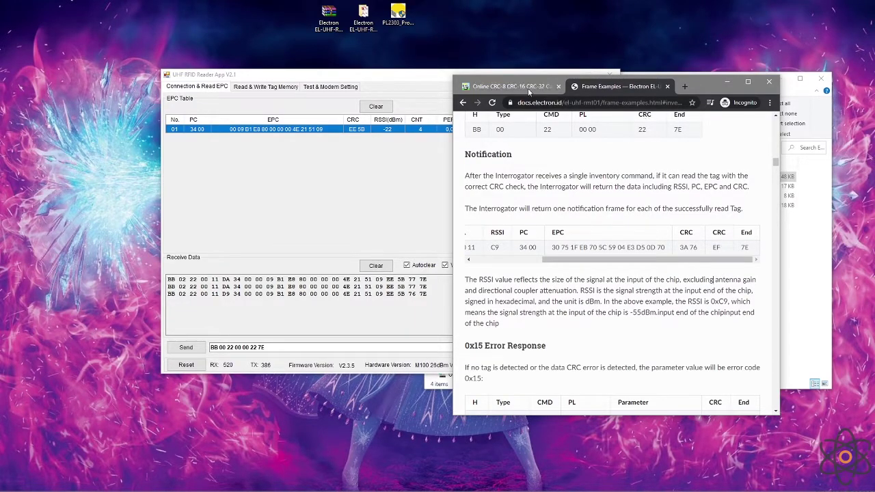
# Switch back to the UHF RFID Reader app and repeat single inventory reads until two tags are listed in the EPC table
pyautogui.click(372, 207)
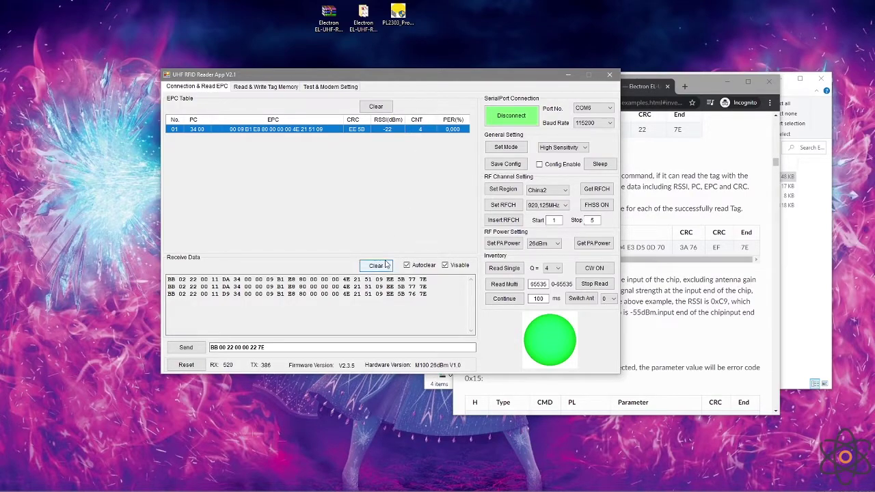
pyautogui.click(514, 269)
pyautogui.click(514, 269)
pyautogui.click(515, 269)
pyautogui.click(514, 268)
pyautogui.click(515, 268)
pyautogui.click(514, 268)
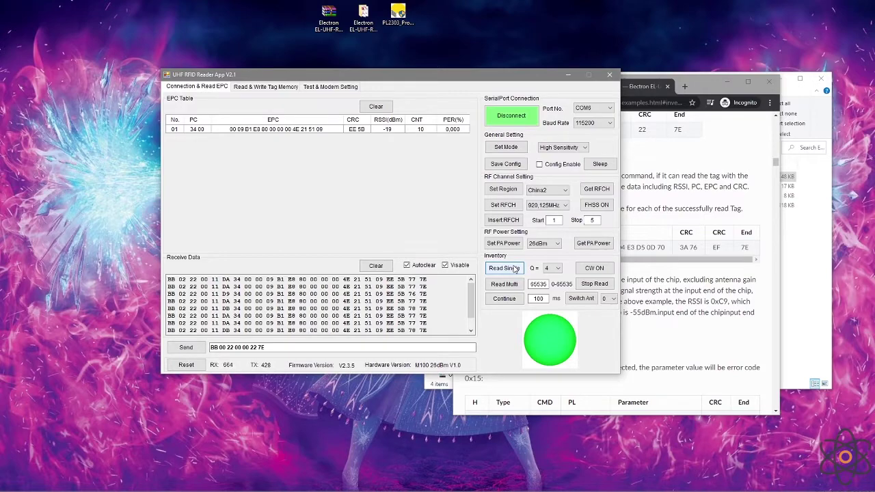
pyautogui.click(515, 269)
pyautogui.click(514, 269)
pyautogui.click(515, 268)
pyautogui.click(515, 269)
pyautogui.click(514, 268)
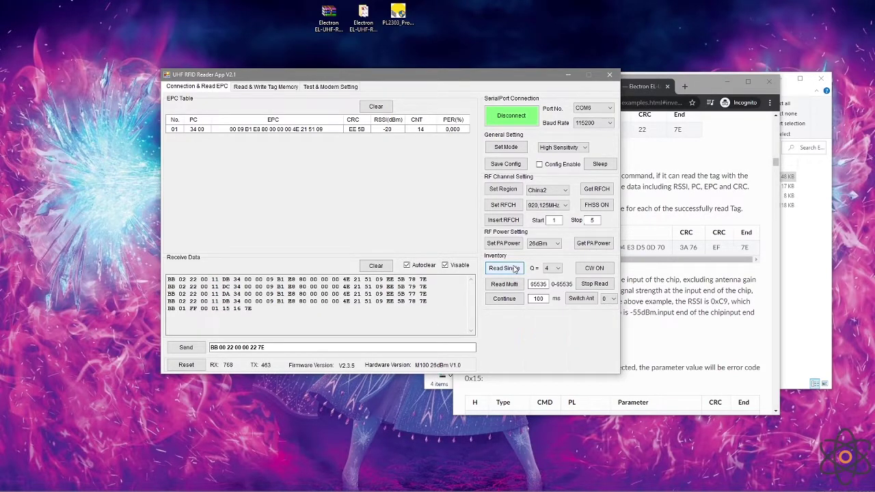
pyautogui.click(514, 269)
pyautogui.click(514, 269)
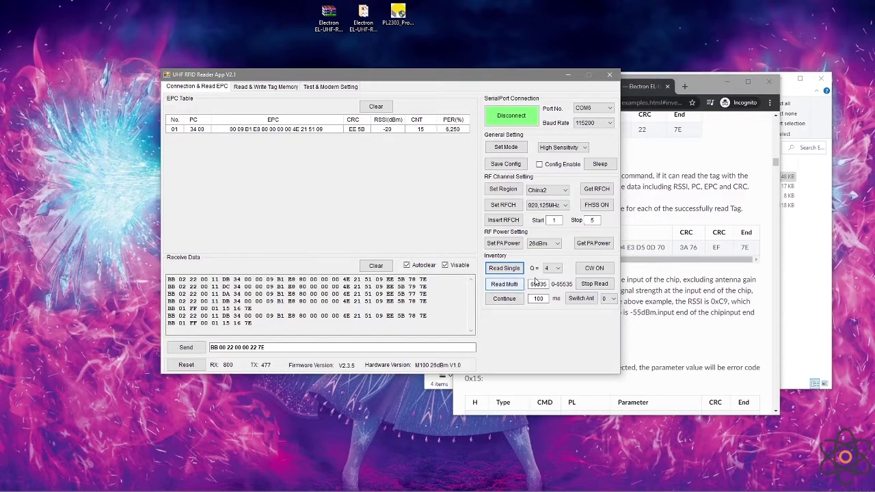
pyautogui.click(514, 271)
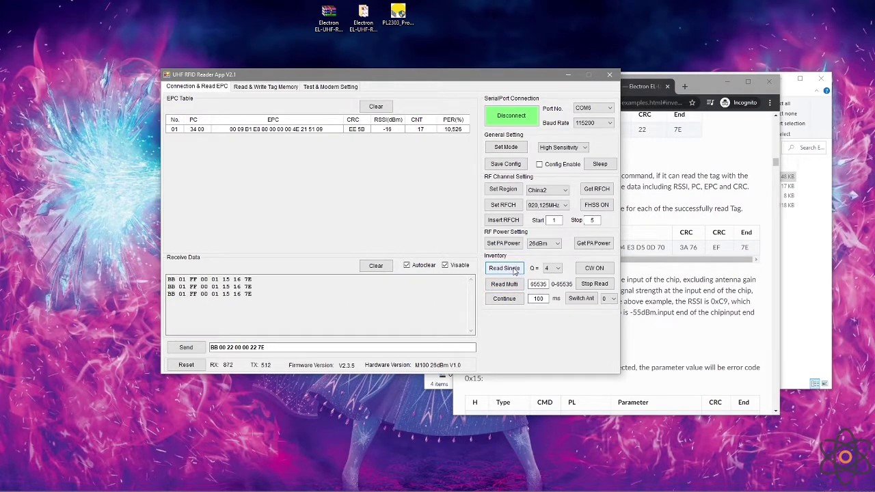
pyautogui.click(512, 270)
pyautogui.click(510, 268)
pyautogui.click(506, 267)
pyautogui.click(504, 266)
pyautogui.click(504, 266)
pyautogui.click(503, 265)
pyautogui.click(502, 266)
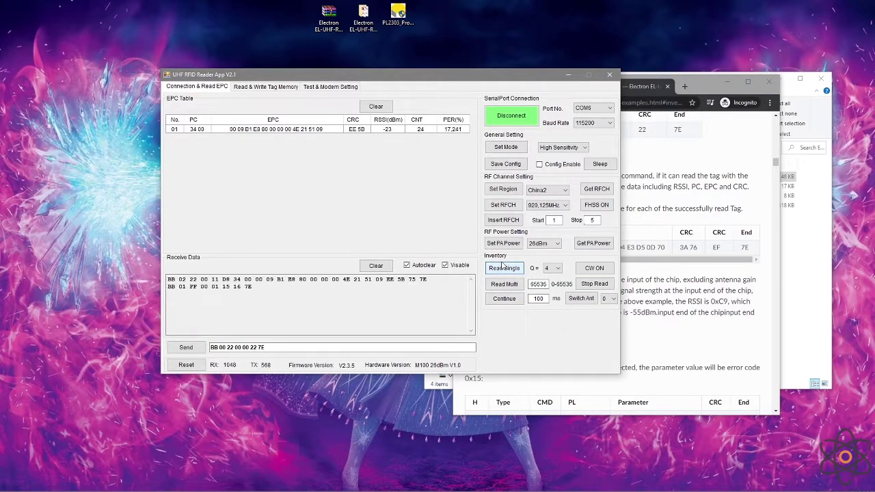
pyautogui.click(503, 266)
pyautogui.click(501, 265)
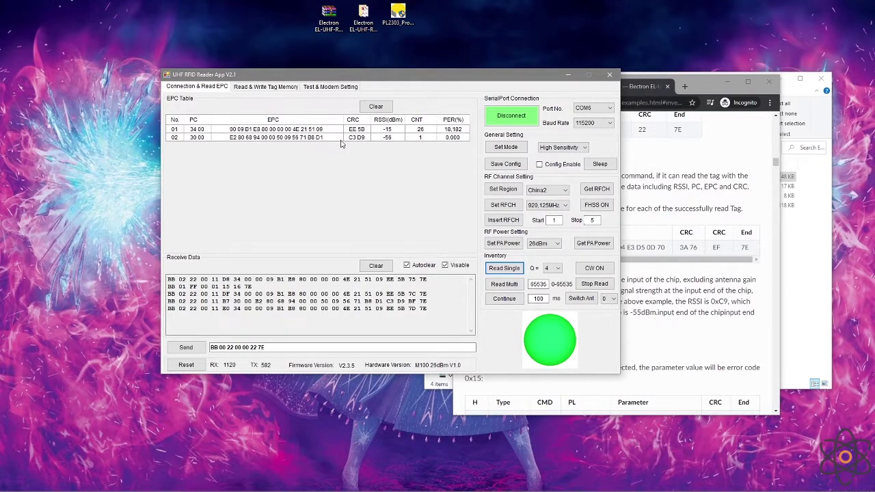
# Run a multiple inventory read with a count of 65535, issue a single read during it, and stop reading
pyautogui.doubleClick(548, 284)
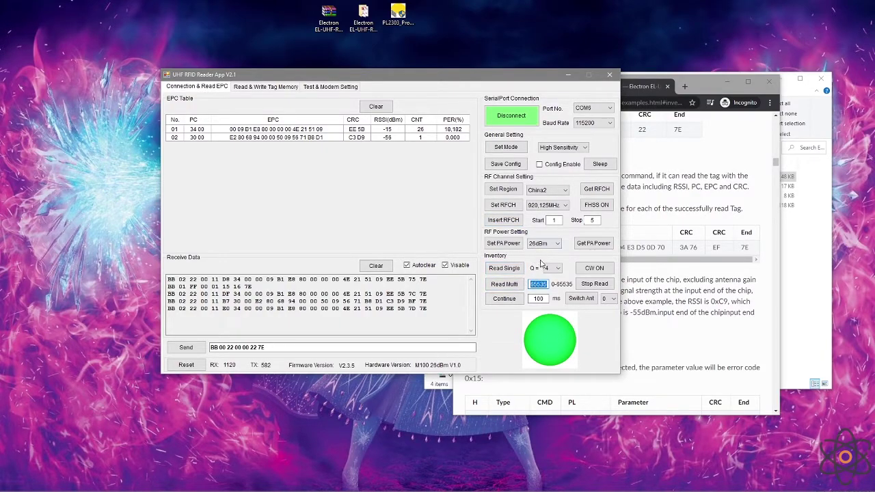
pyautogui.click(541, 286)
pyautogui.moveTo(547, 283); pyautogui.dragTo(528, 284)
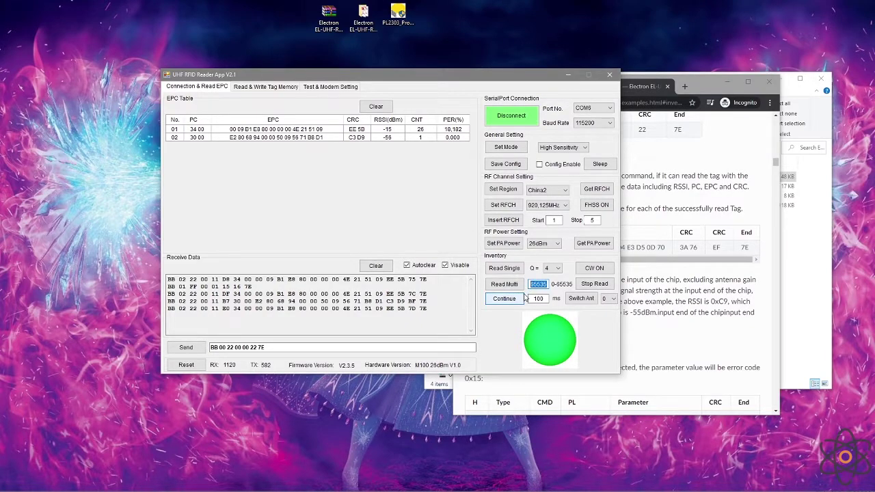
pyautogui.click(519, 286)
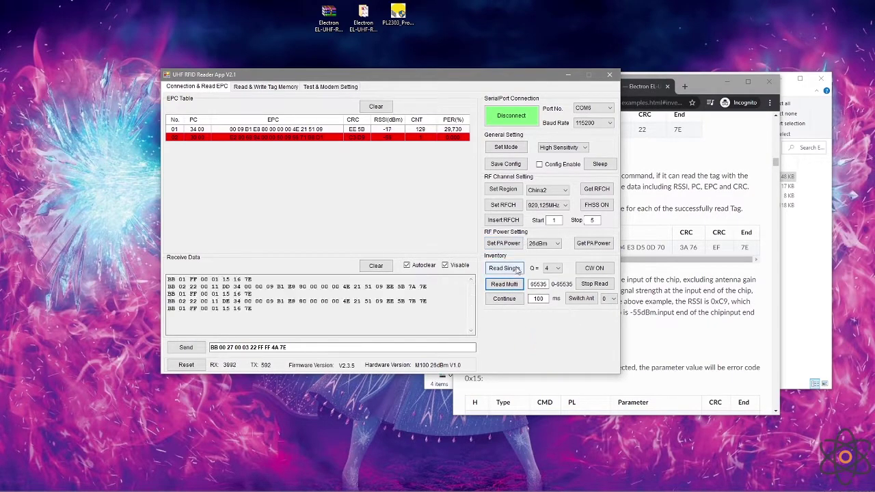
pyautogui.click(503, 268)
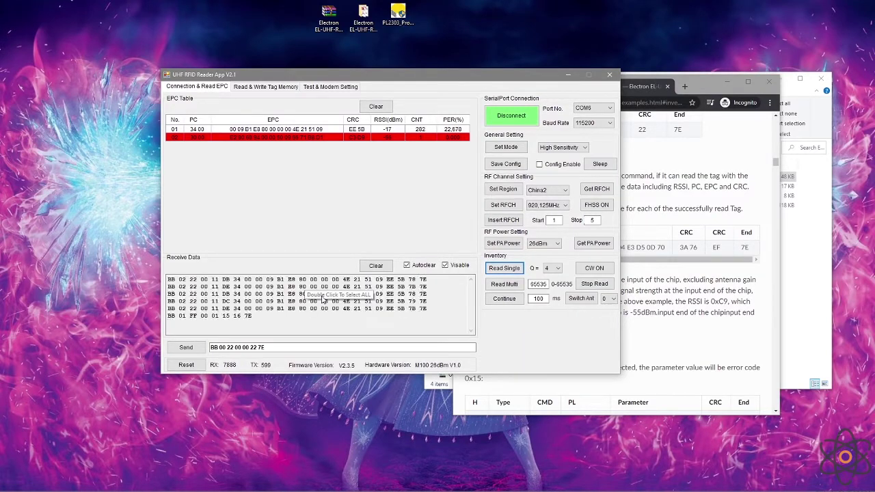
pyautogui.click(594, 284)
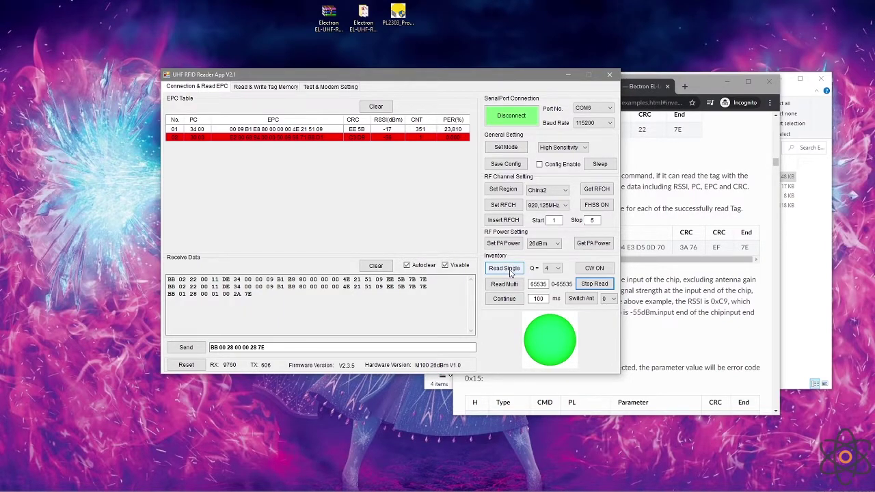
# Run the continuous inventory at a 100 ms interval and stop it
pyautogui.doubleClick(538, 299)
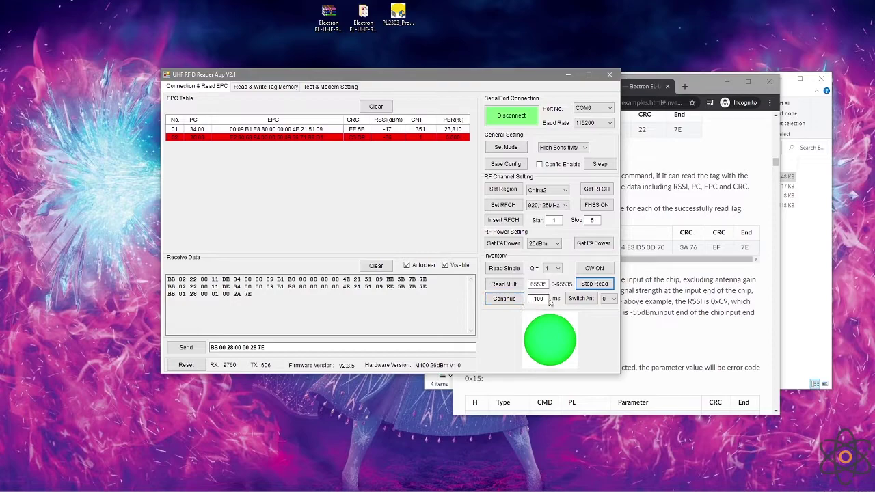
pyautogui.click(503, 301)
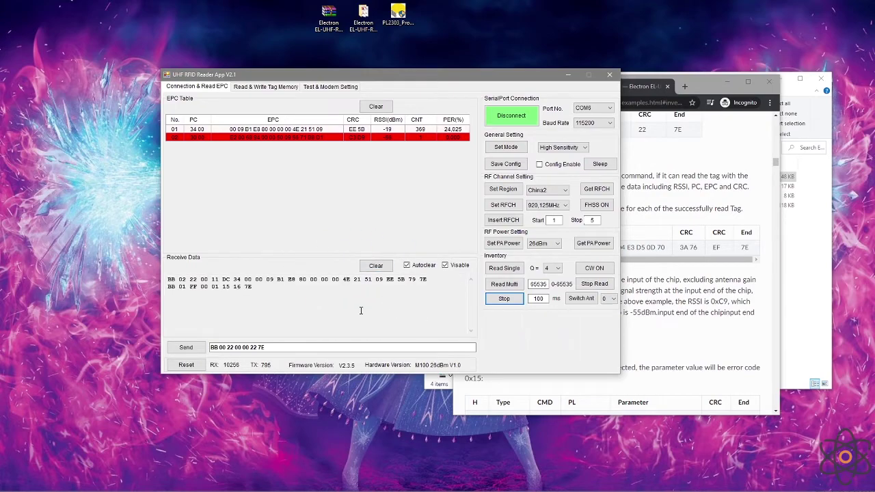
pyautogui.click(504, 298)
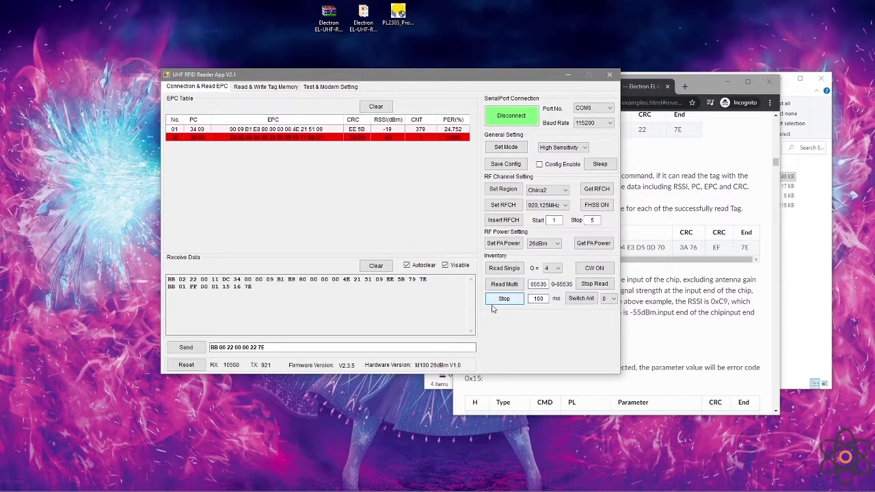
# Set the continuous inventory interval to 1000 ms, run the inventory and stop it
pyautogui.click(538, 299)
pyautogui.write('0')
pyautogui.click(506, 302)
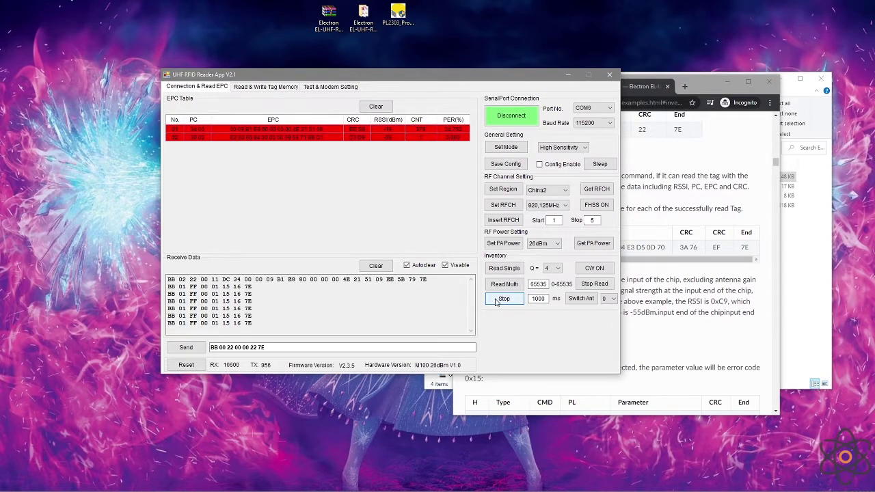
pyautogui.click(496, 302)
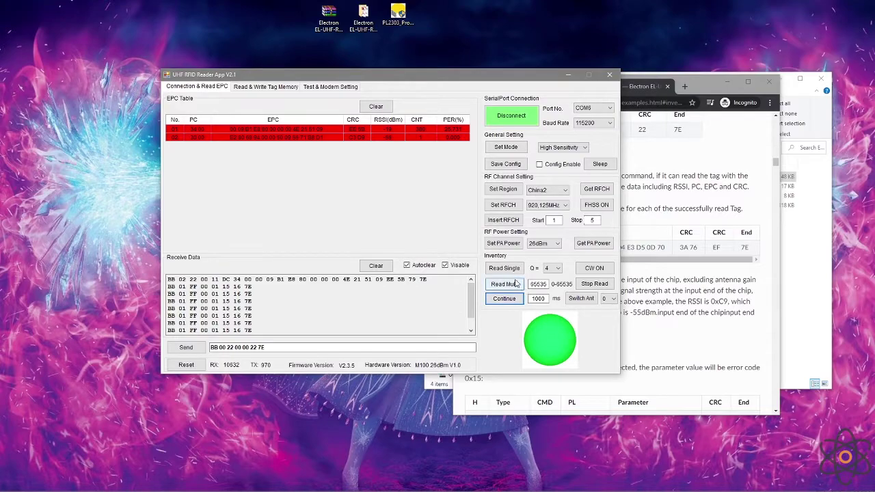
# Open the tag memory read and write page and set the select parameter to tag 01's EPC, followed by tag 02's EPC
pyautogui.click(253, 87)
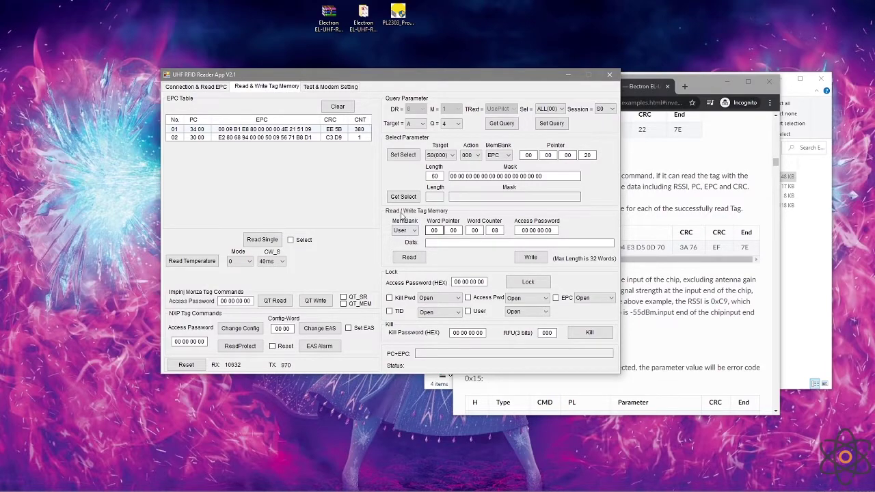
pyautogui.click(273, 130)
pyautogui.click(402, 155)
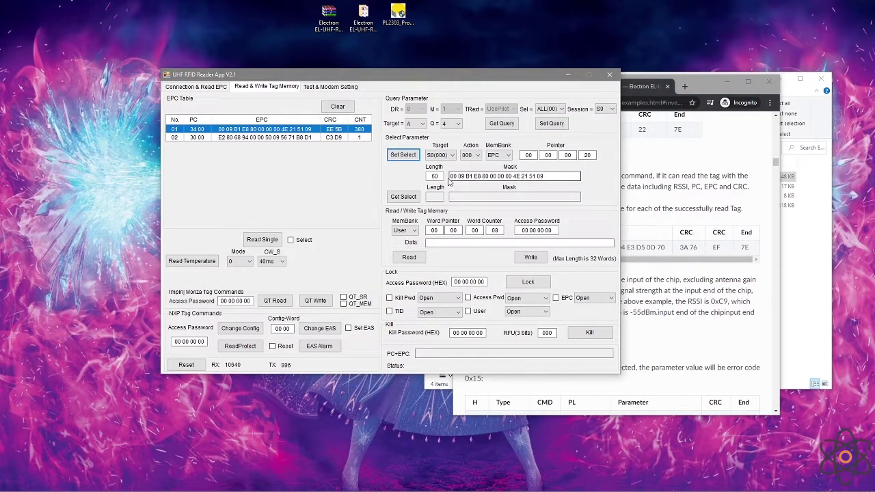
pyautogui.click(280, 138)
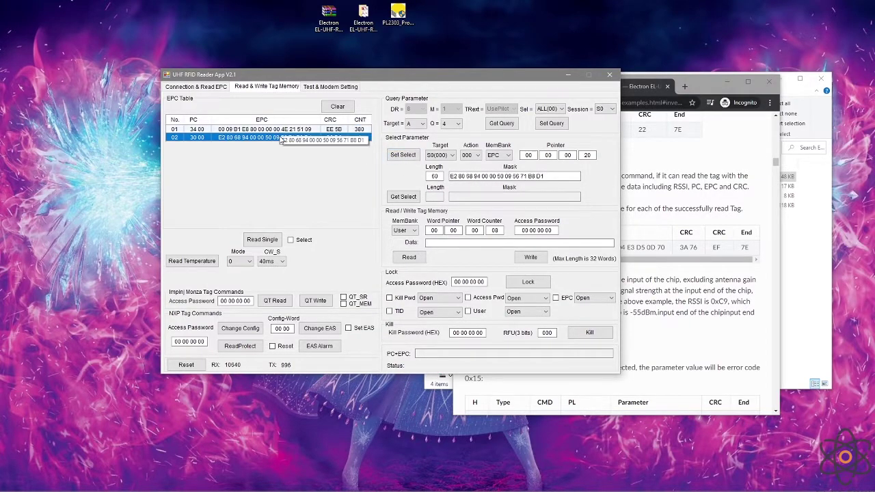
pyautogui.click(405, 156)
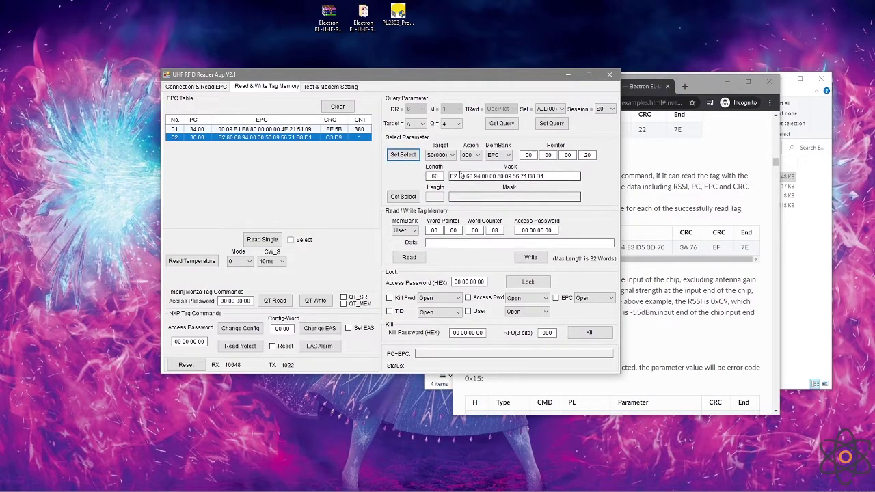
# Load tag 01's EPC into the mask without applying it, and query the active select parameter to compare the two masks
pyautogui.click(324, 132)
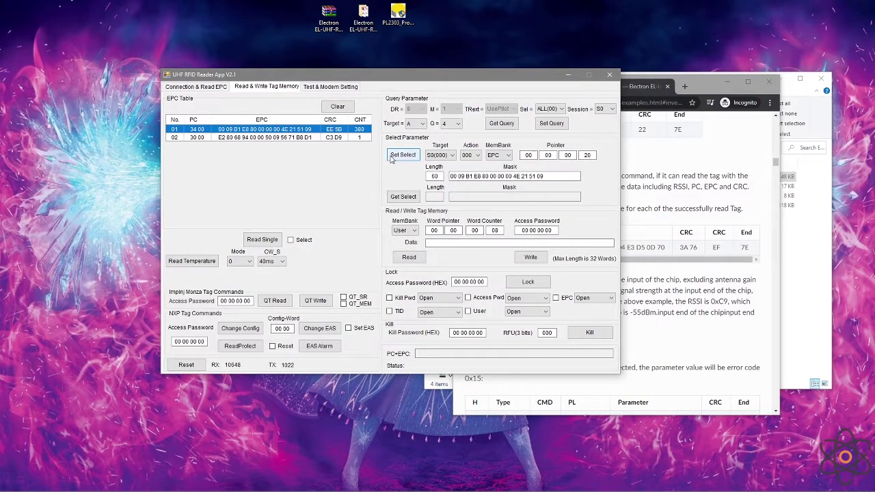
pyautogui.click(403, 197)
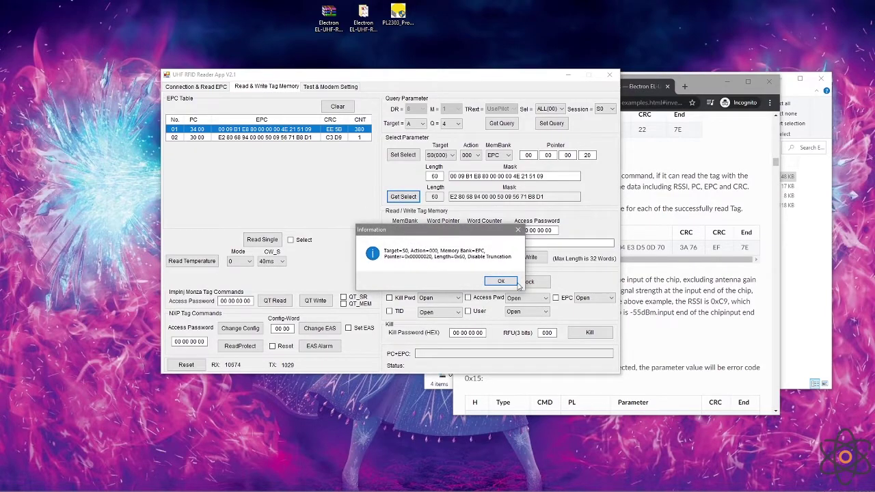
pyautogui.click(506, 281)
pyautogui.moveTo(544, 197); pyautogui.dragTo(522, 197)
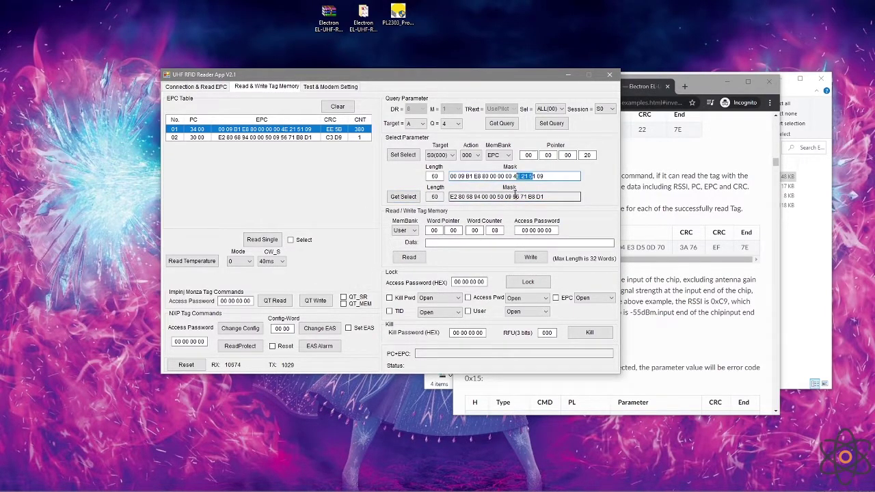
# Apply tag 01's EPC as the select mask and query the select parameter to compare the two masks
pyautogui.click(283, 139)
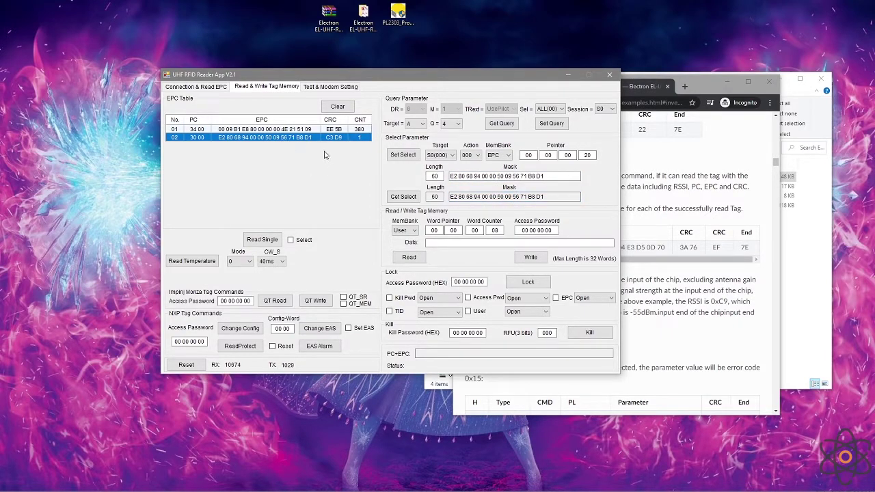
pyautogui.click(250, 131)
pyautogui.click(402, 155)
pyautogui.click(406, 197)
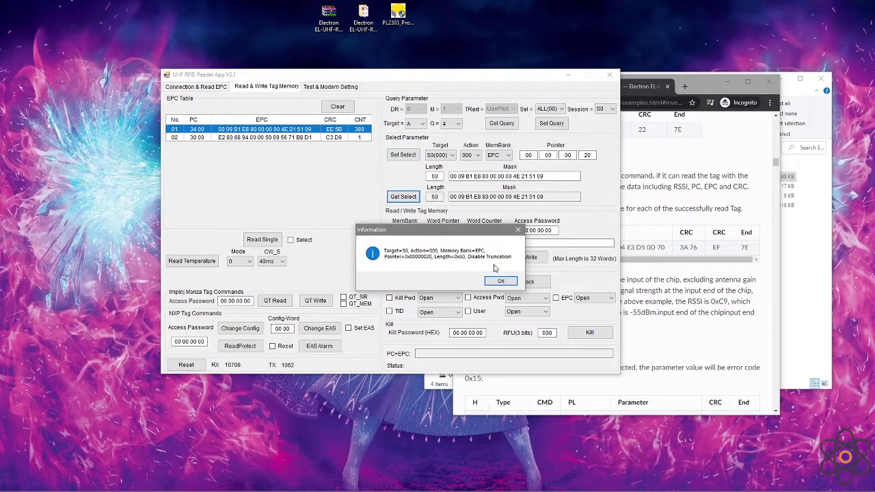
pyautogui.click(497, 278)
pyautogui.click(477, 176)
pyautogui.click(477, 197)
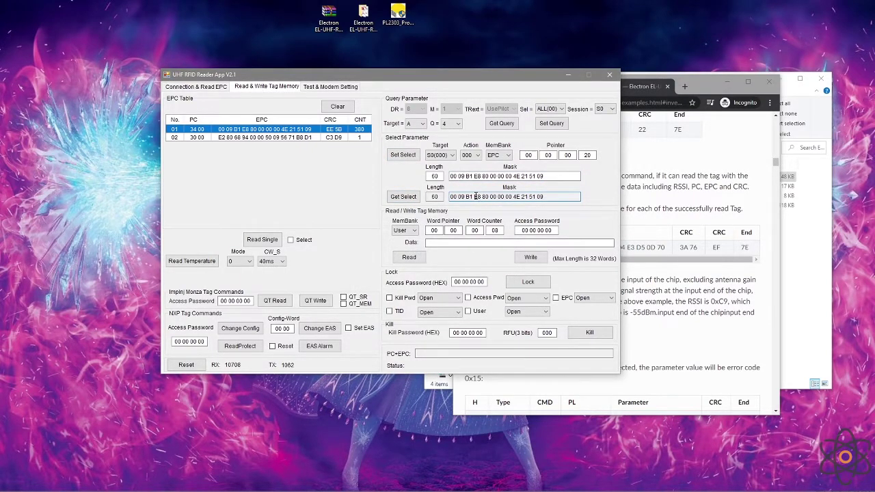
# Read the selected tag's EPC memory bank with word pointer 00 00 and word counter 00 08
pyautogui.click(401, 232)
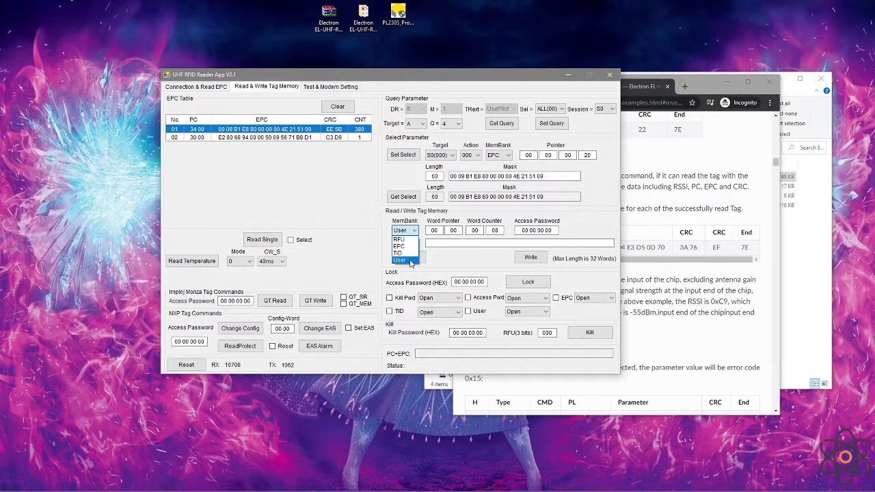
pyautogui.click(399, 246)
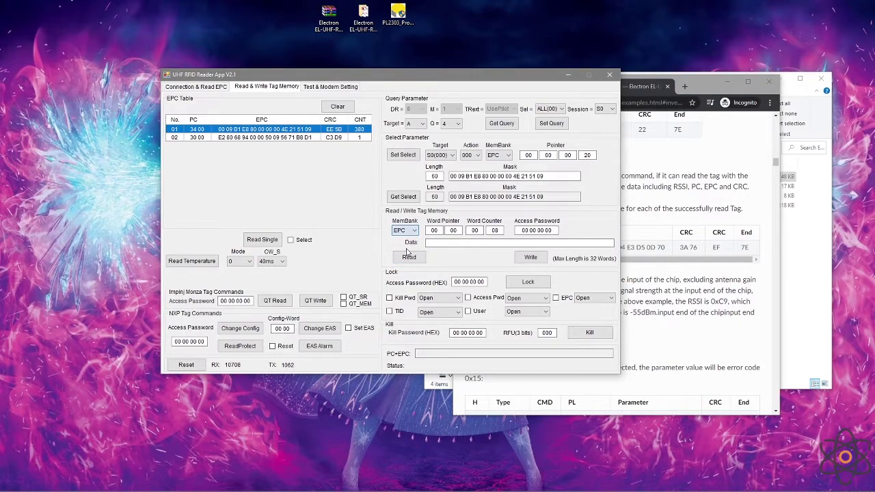
pyautogui.click(411, 258)
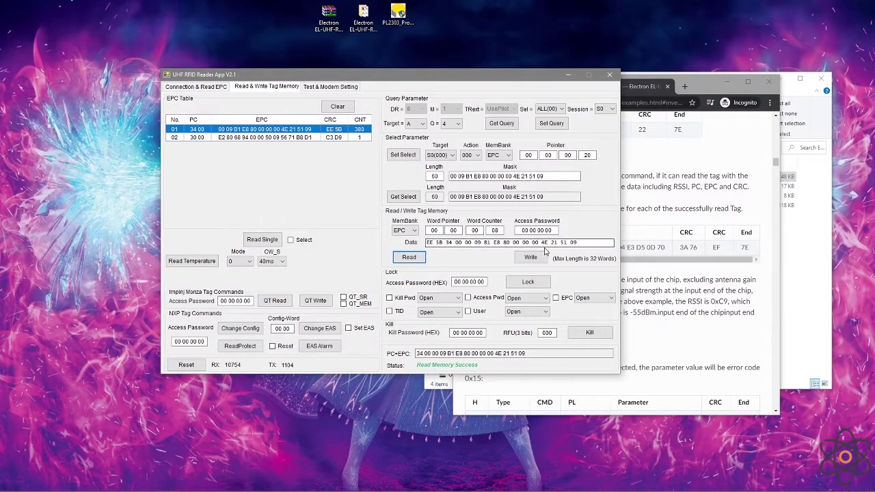
# Change the last byte of the EPC data to 11 and write it to the tag
pyautogui.click(573, 243)
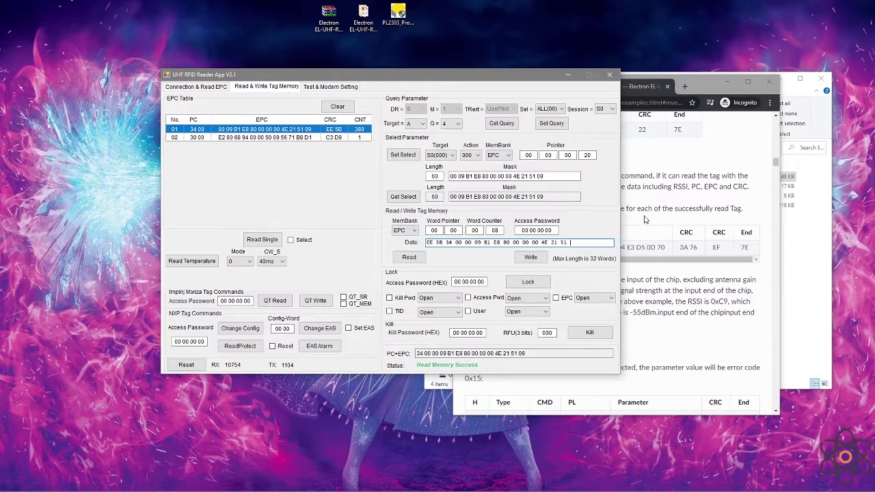
pyautogui.click(530, 257)
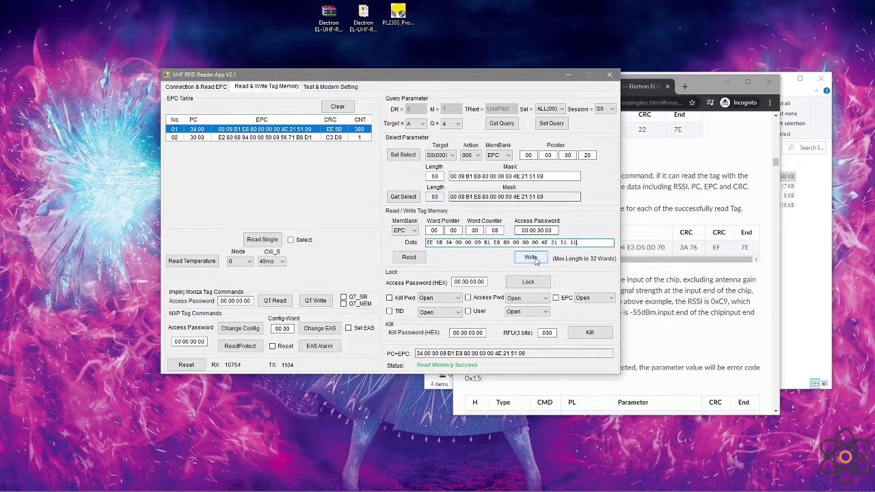
pyautogui.moveTo(478, 365); pyautogui.dragTo(432, 365)
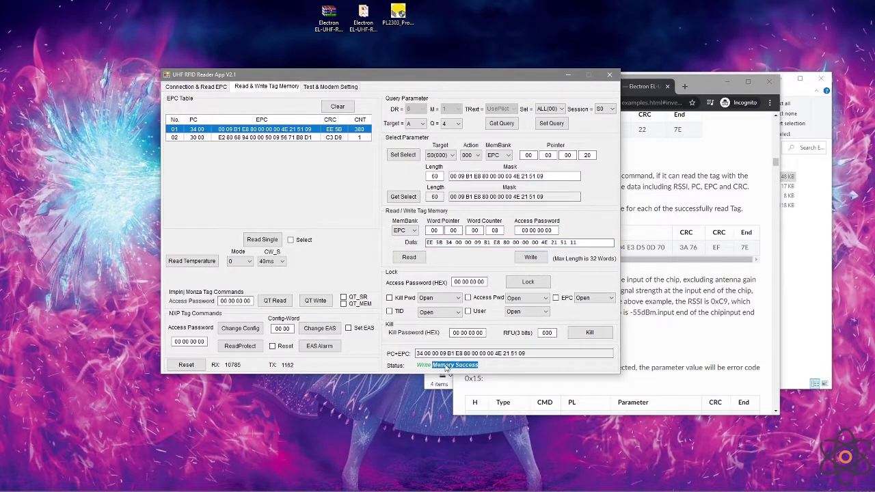
# Repeat single reads to list the tag with its rewritten EPC ending in 11
pyautogui.click(275, 242)
pyautogui.click(273, 242)
pyautogui.click(272, 242)
pyautogui.click(271, 242)
pyautogui.click(270, 243)
pyautogui.click(269, 244)
pyautogui.click(270, 244)
pyautogui.click(269, 244)
pyautogui.click(269, 244)
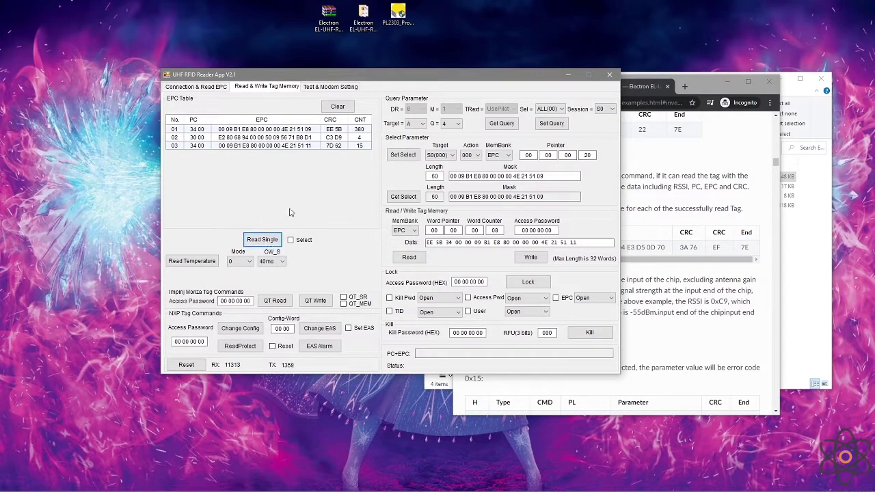
pyautogui.click(273, 240)
pyautogui.click(272, 238)
pyautogui.click(271, 238)
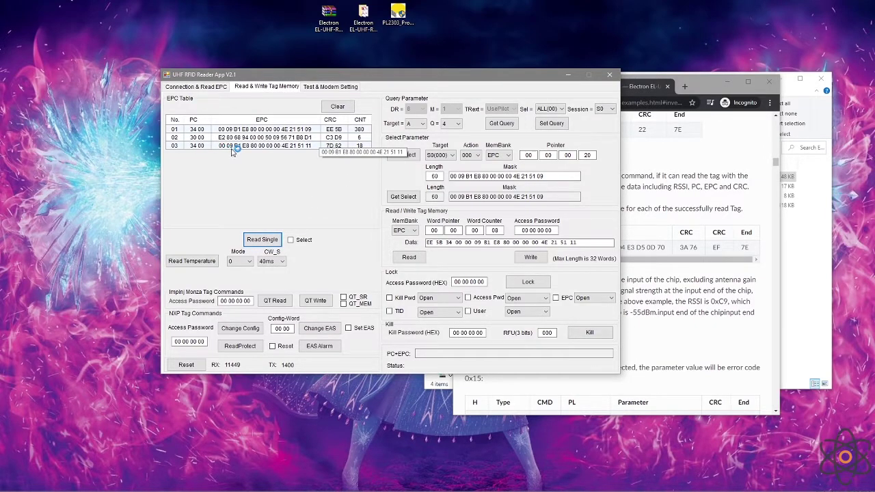
# Set the select parameter to tag 03's EPC ending in 11 and query it to check the mask
pyautogui.click(311, 130)
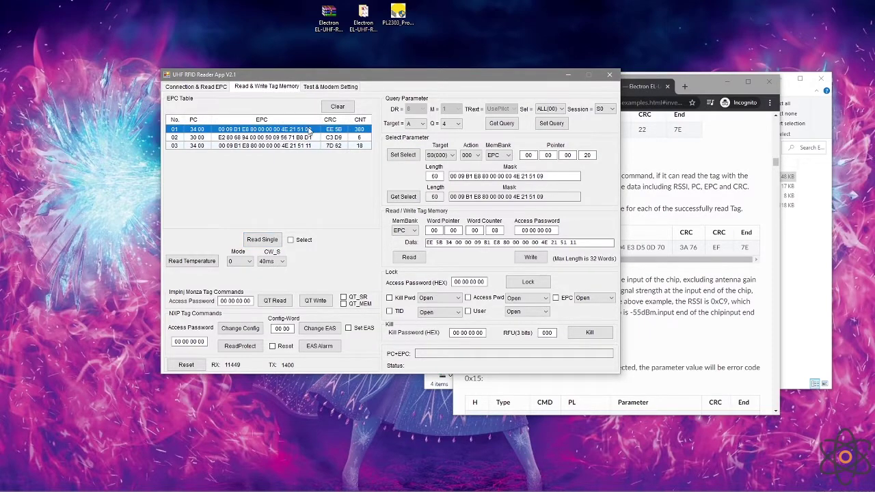
pyautogui.click(321, 147)
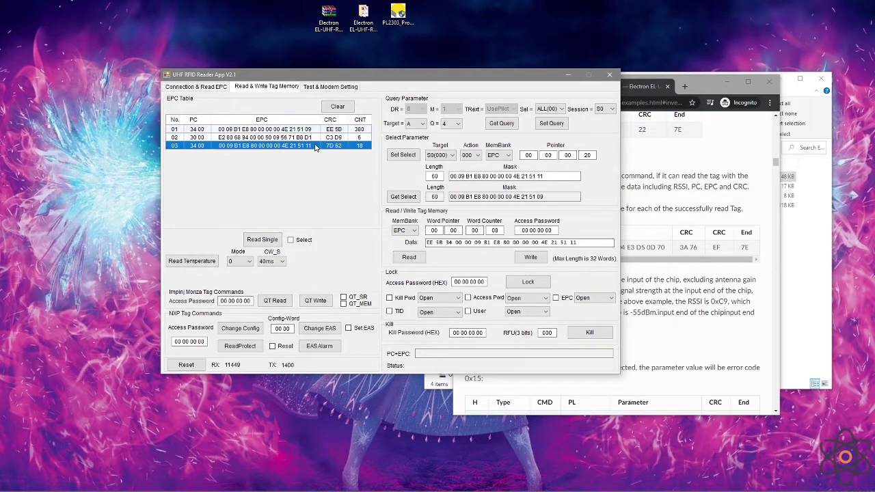
pyautogui.click(403, 196)
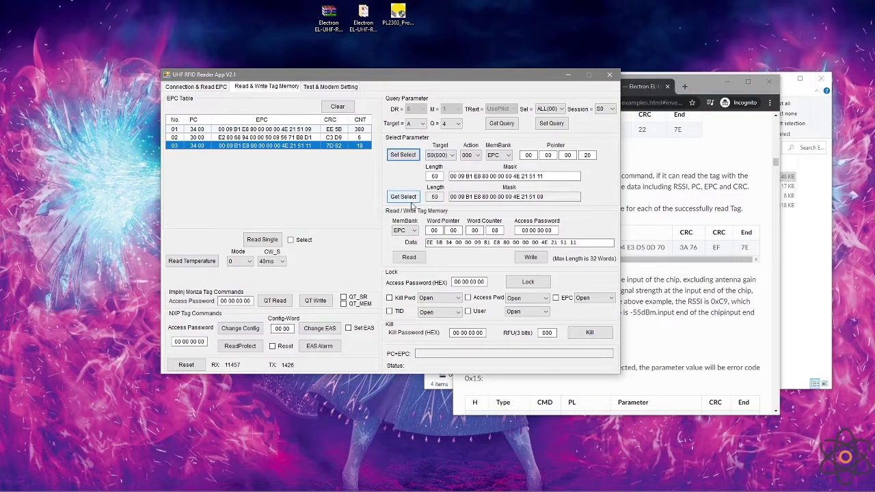
pyautogui.click(500, 282)
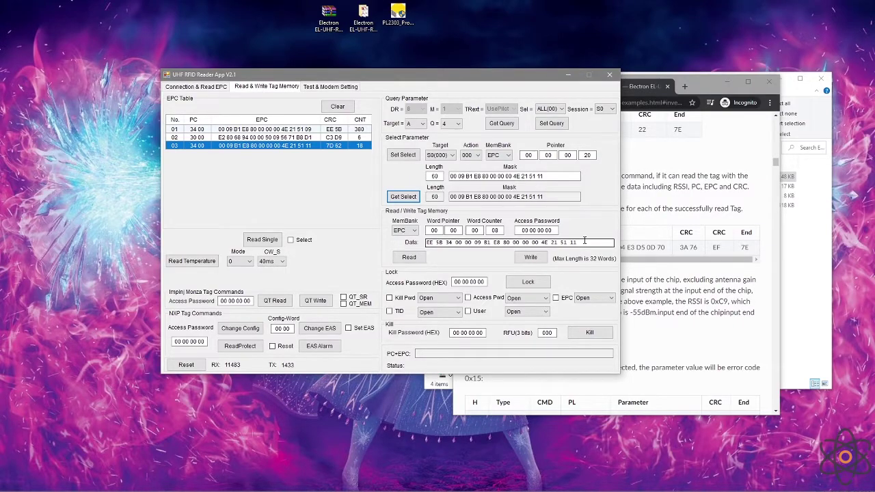
# Switch the memory bank to TID and try repeatedly to read it with word counter 00 08
pyautogui.click(412, 230)
pyautogui.click(404, 253)
pyautogui.click(409, 257)
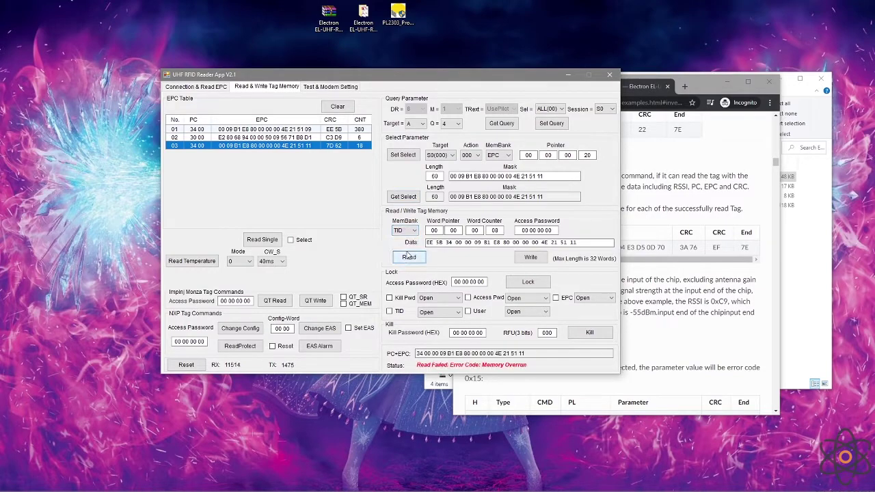
pyautogui.click(409, 257)
pyautogui.click(408, 257)
pyautogui.click(408, 257)
pyautogui.click(408, 256)
pyautogui.click(408, 257)
pyautogui.click(410, 258)
pyautogui.click(408, 259)
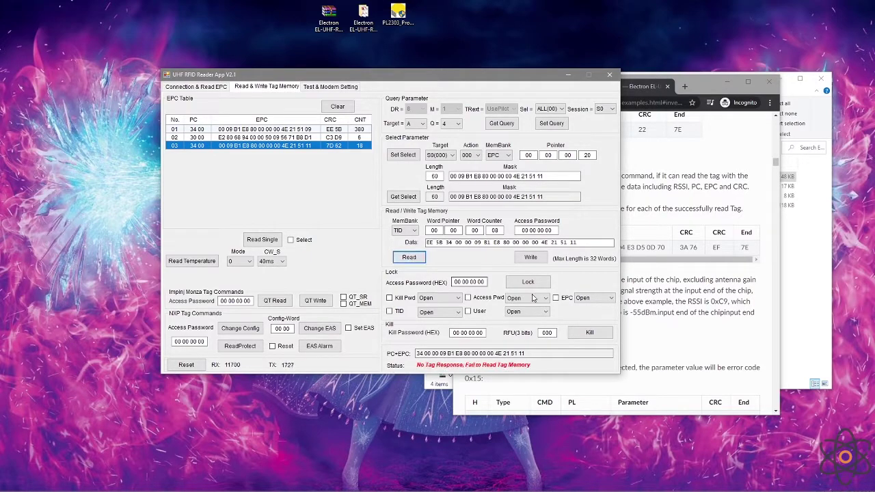
pyautogui.click(407, 262)
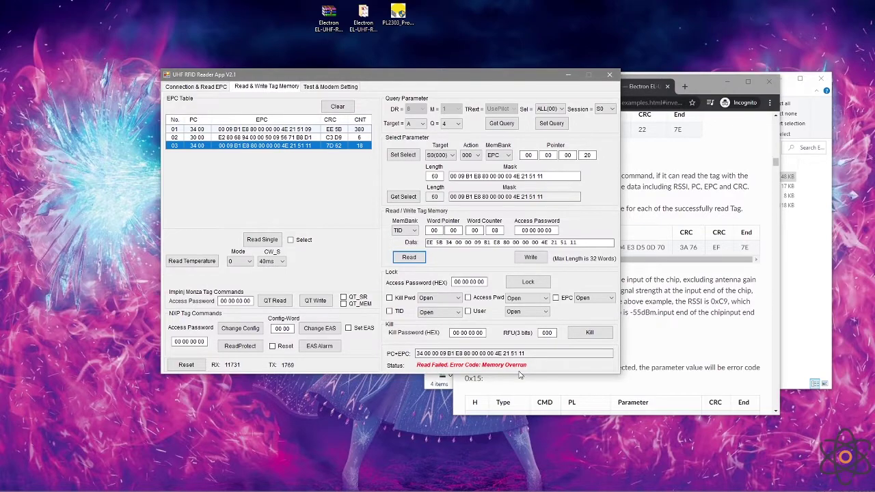
# Set the word counter to 00 06, read the TID memory bank and highlight the returned data
pyautogui.click(497, 231)
pyautogui.moveTo(580, 242); pyautogui.dragTo(407, 242)
pyautogui.click(501, 230)
pyautogui.write('6')
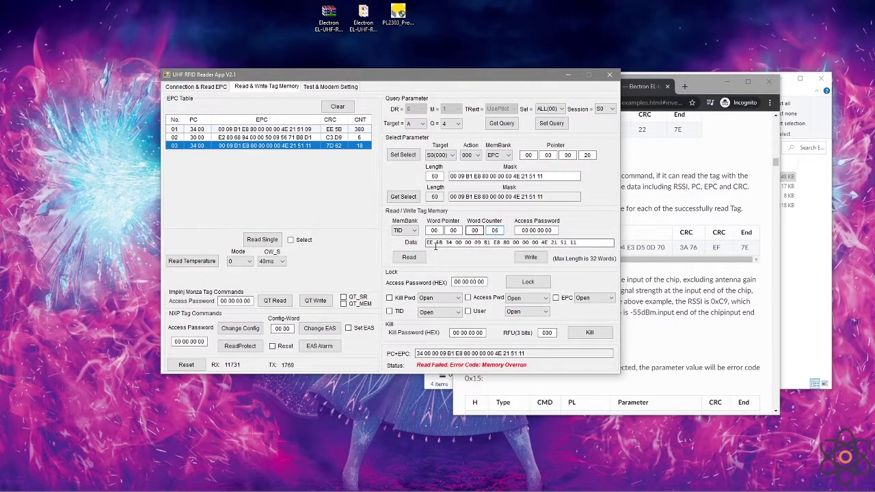
pyautogui.click(408, 258)
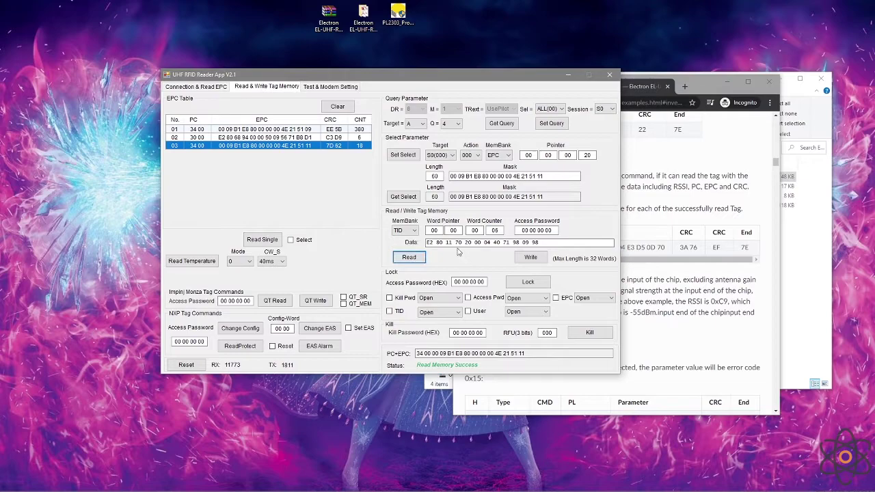
pyautogui.moveTo(547, 243); pyautogui.dragTo(421, 240)
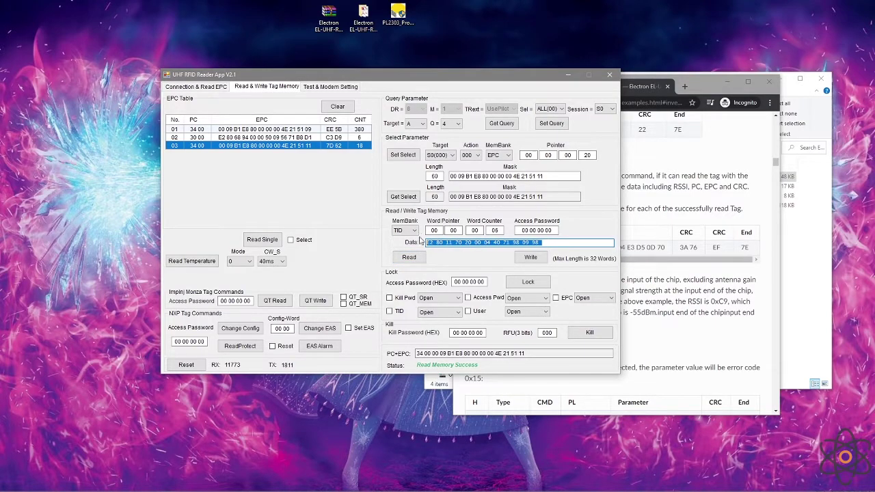
# Replace the last byte of the TID data with AA and try to write it to the tag
pyautogui.click(550, 243)
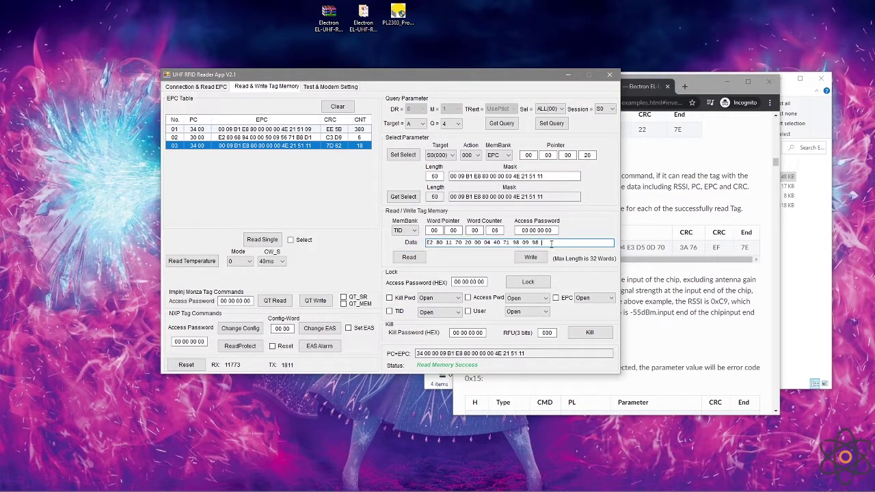
pyautogui.write('09 AA')
pyautogui.click(531, 257)
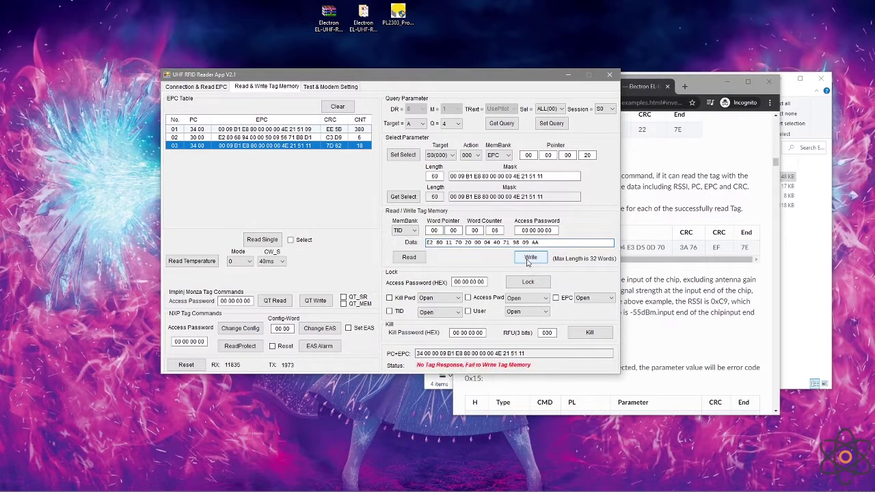
# Change the second-to-last TID byte to 11 and try the write again
pyautogui.click(522, 243)
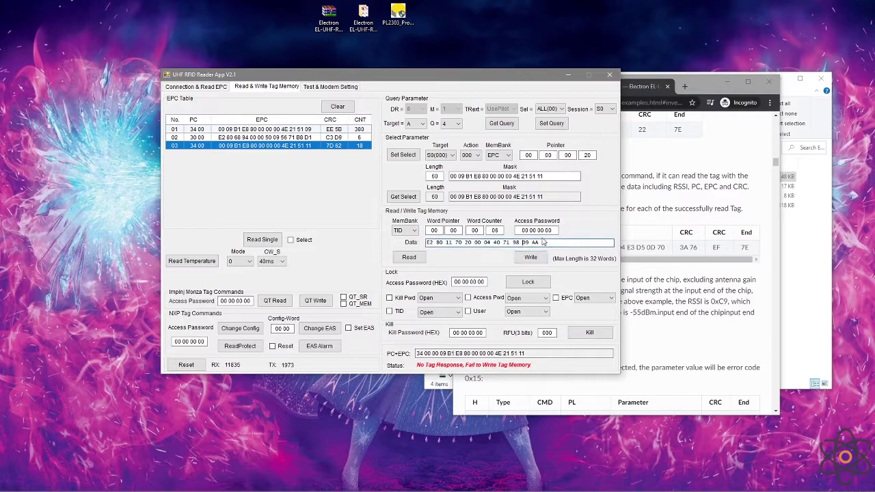
pyautogui.press('Delete')
pyautogui.press('Delete')
pyautogui.write('11')
pyautogui.click(543, 258)
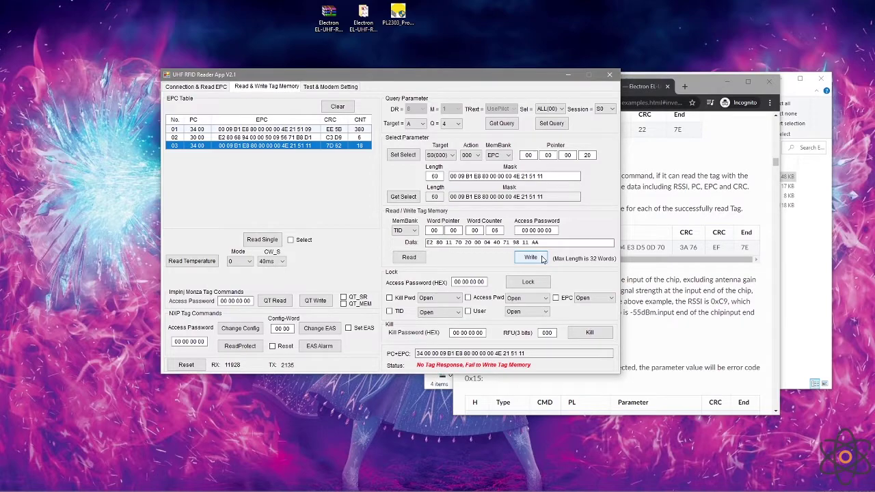
# Switch the memory bank to RFU, read it with word counter 00 06 and examine the returned data bytes
pyautogui.click(404, 230)
pyautogui.click(406, 239)
pyautogui.click(410, 257)
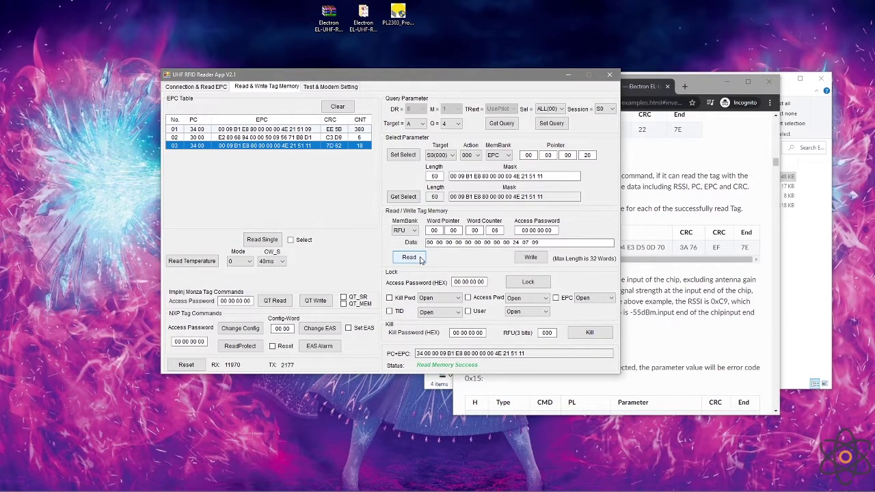
pyautogui.click(421, 260)
pyautogui.click(494, 242)
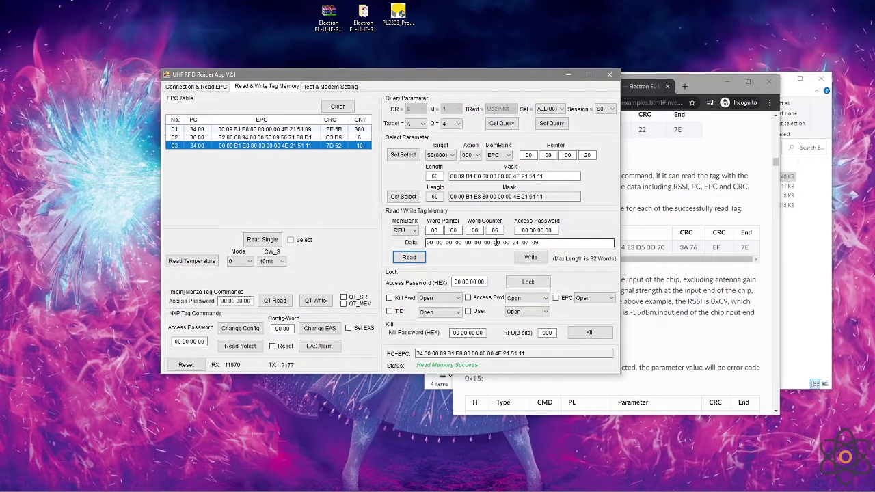
pyautogui.click(522, 243)
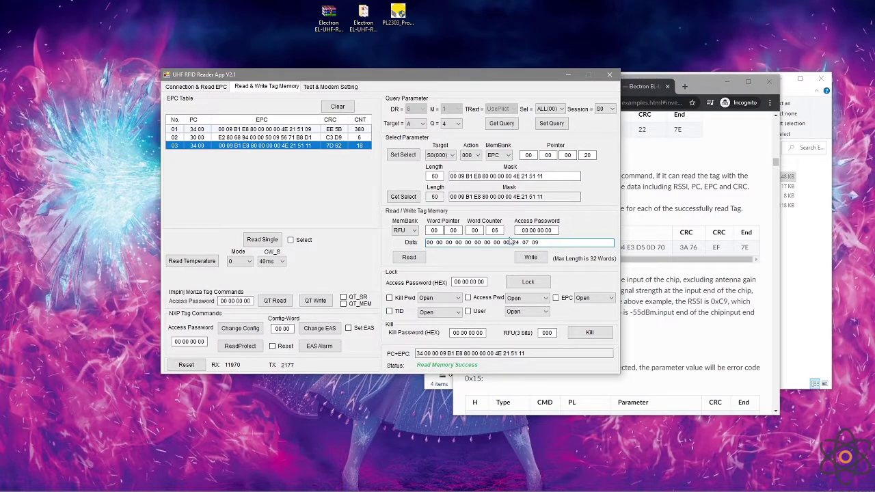
# Switch the memory bank to User and try repeatedly to read it with word counter 00 06
pyautogui.click(404, 231)
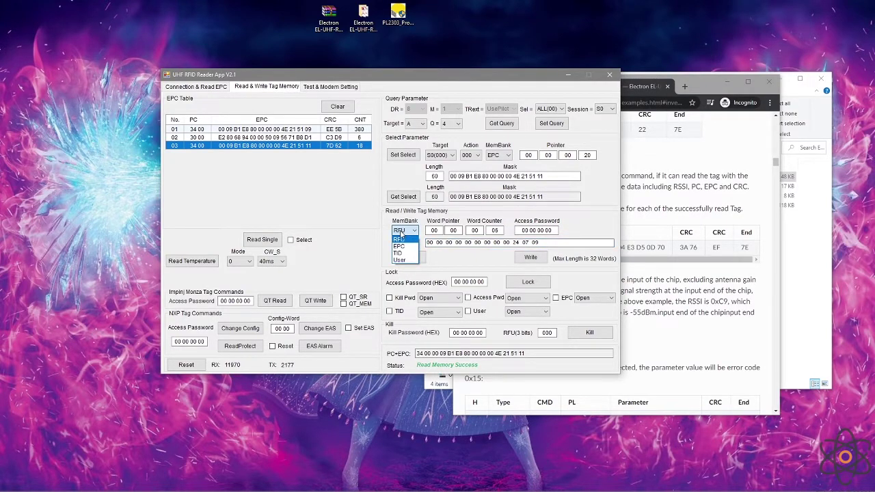
pyautogui.click(399, 259)
pyautogui.click(409, 257)
pyautogui.click(409, 258)
pyautogui.click(409, 258)
pyautogui.click(408, 258)
pyautogui.click(409, 258)
pyautogui.click(409, 259)
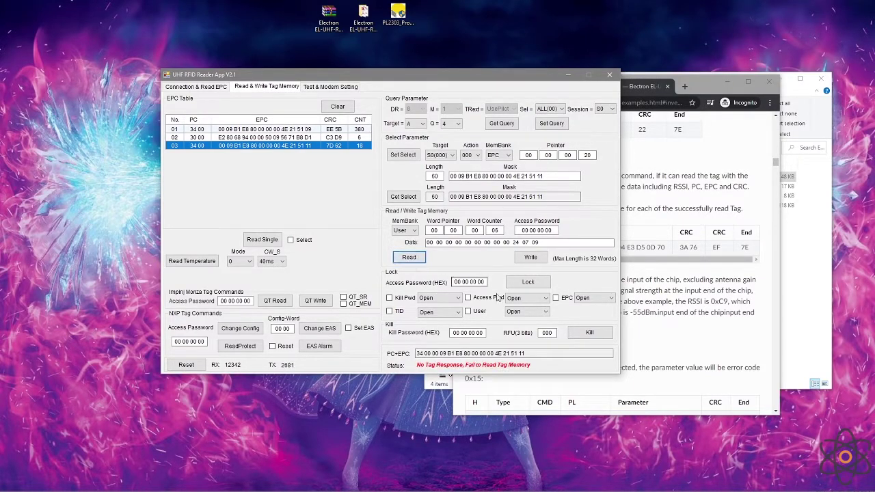
pyautogui.click(417, 263)
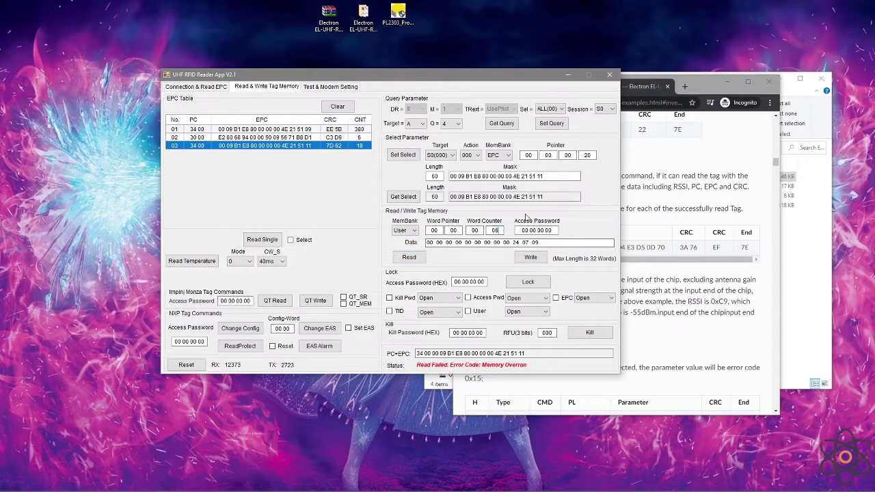
# Retry the User bank read with the word counter lowered to 05, 04 and 03
pyautogui.press('BackSpace')
pyautogui.write('5')
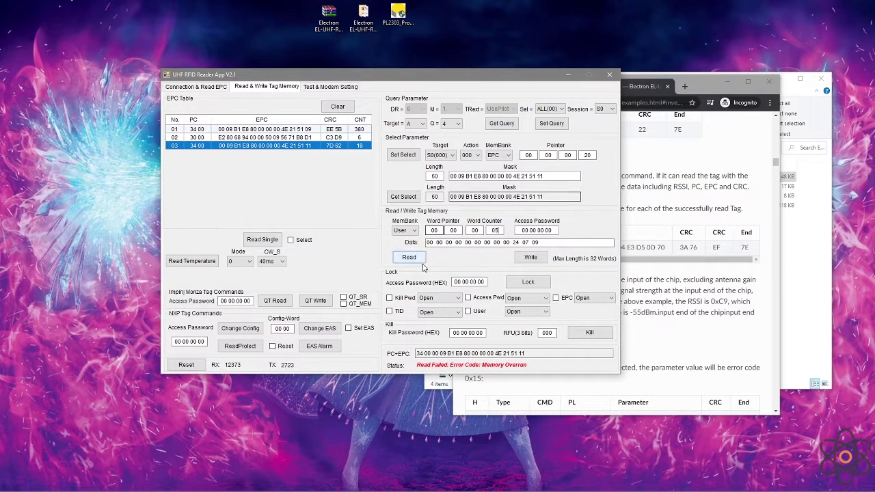
pyautogui.click(410, 258)
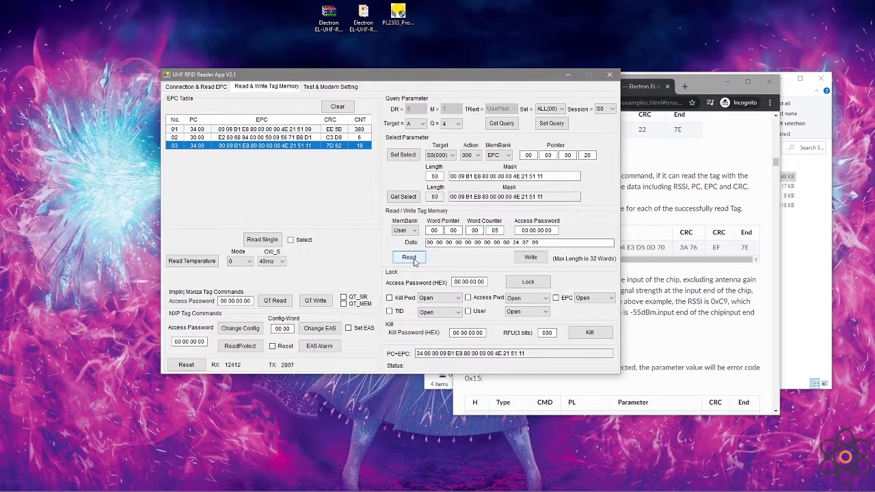
pyautogui.click(495, 231)
pyautogui.write('4')
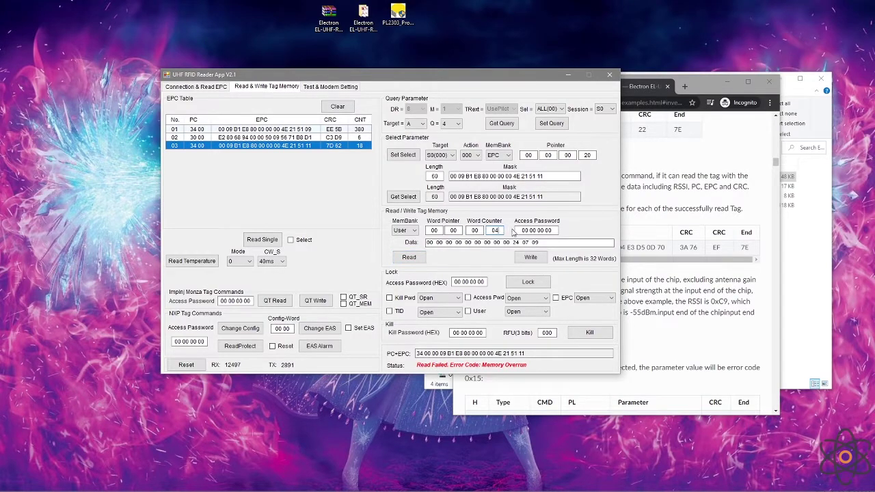
pyautogui.click(410, 257)
pyautogui.click(495, 230)
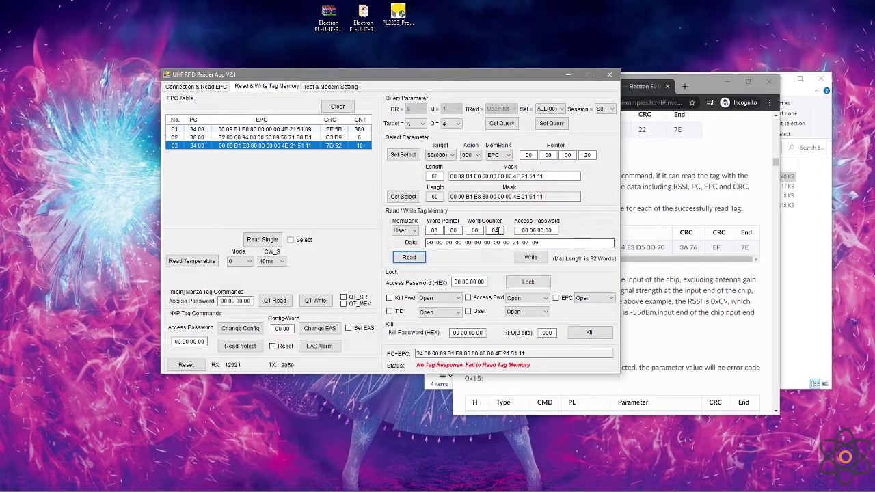
pyautogui.press('BackSpace')
pyautogui.write('3')
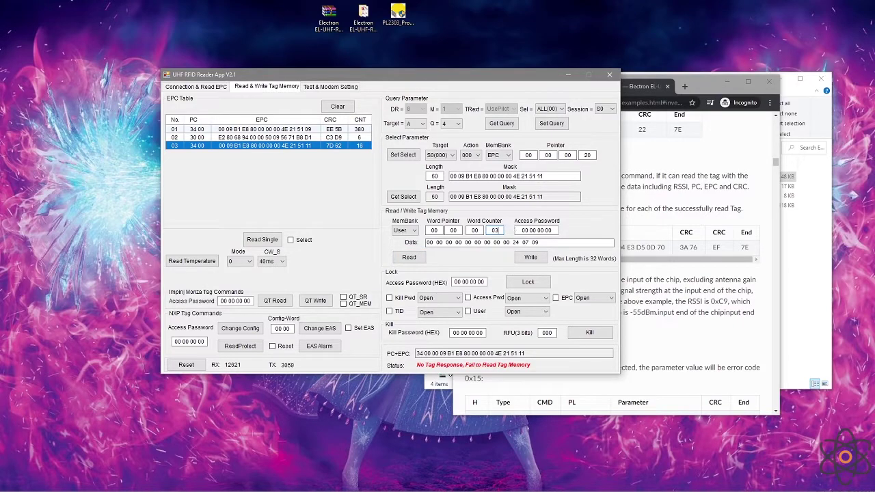
pyautogui.click(410, 257)
pyautogui.click(410, 258)
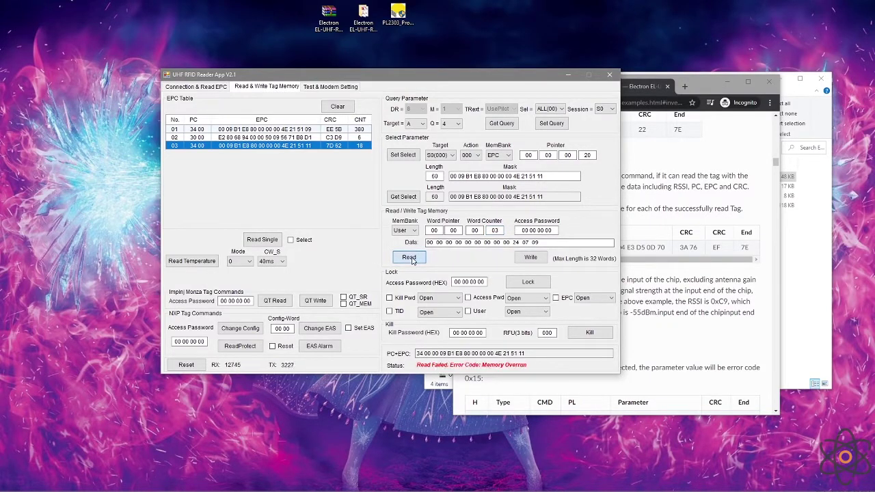
# Set the word counter to 00 02, read the User memory bank and highlight the returned data
pyautogui.click(498, 231)
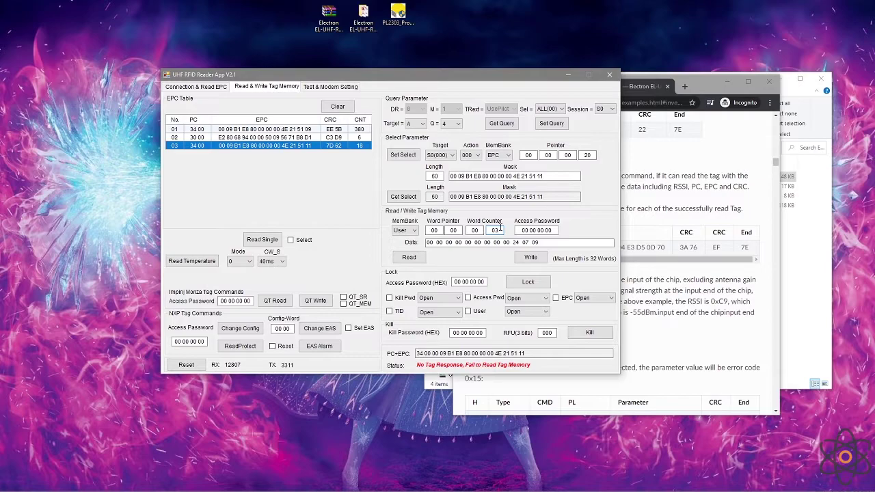
pyautogui.write('2')
pyautogui.click(409, 257)
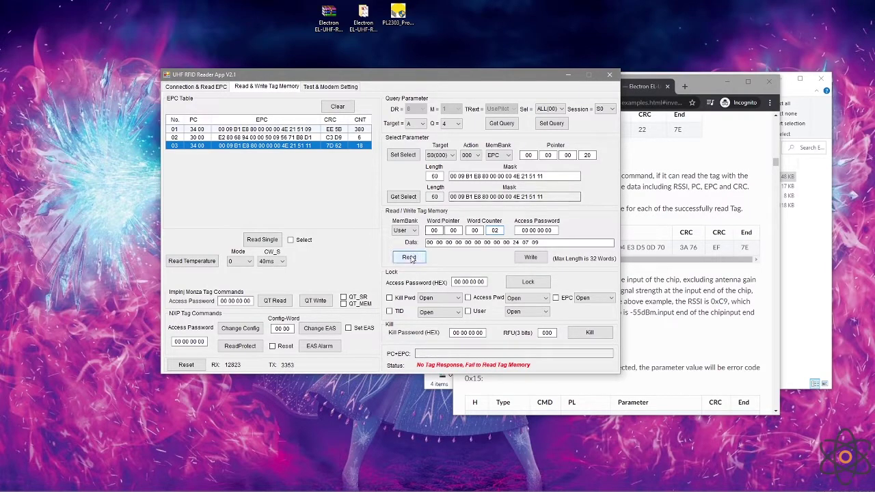
pyautogui.click(453, 243)
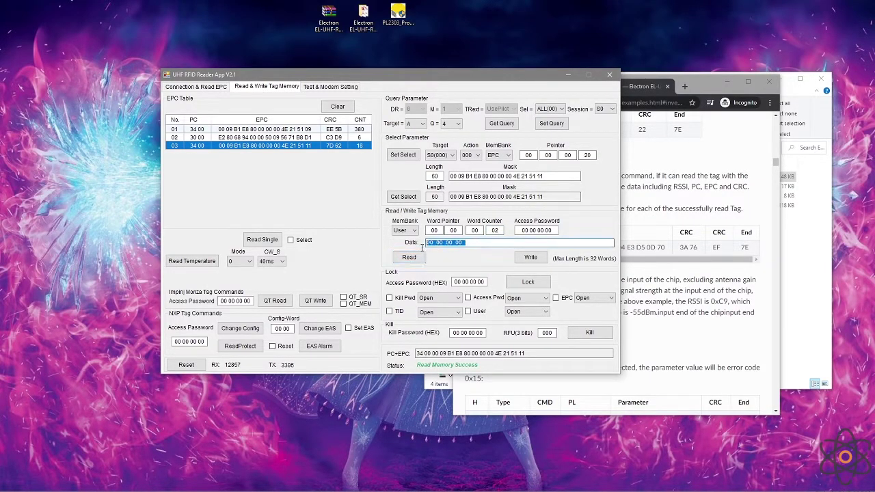
# Replace the last byte of the User data with 11, write it to the tag and read the bank back
pyautogui.click(466, 242)
pyautogui.write('11')
pyautogui.click(527, 257)
pyautogui.click(410, 258)
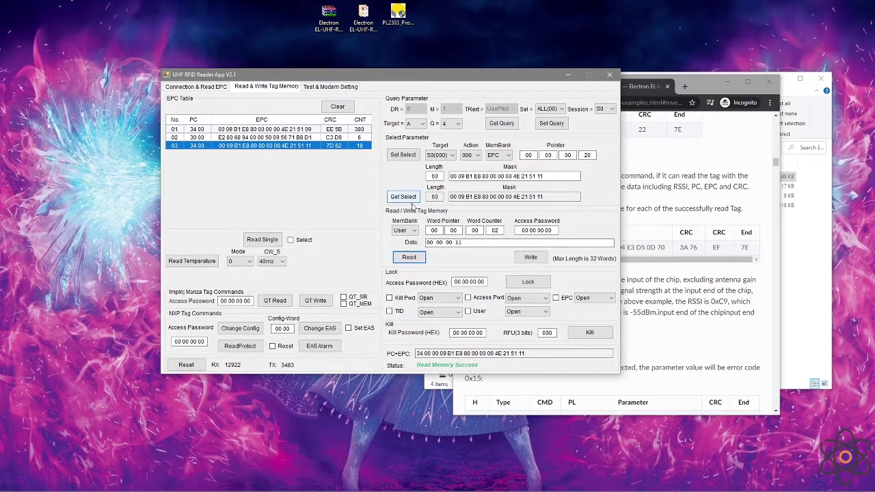
pyautogui.moveTo(466, 242); pyautogui.dragTo(430, 240)
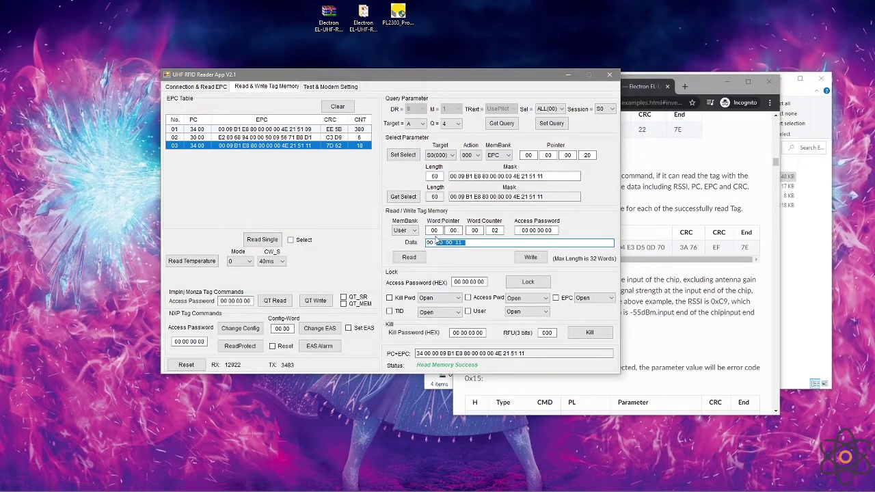
# Set the word pointer to 1 and try to read two words from the User bank
pyautogui.click(453, 230)
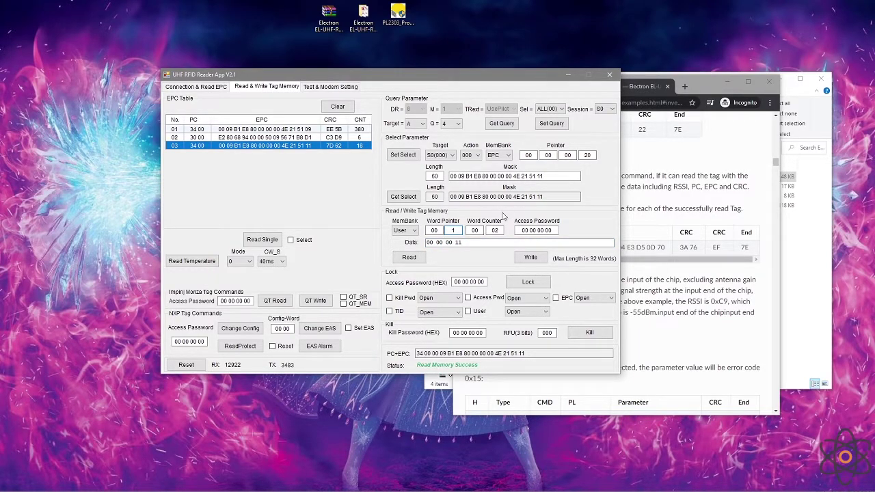
pyautogui.click(412, 256)
pyautogui.click(451, 230)
pyautogui.write('1')
# Switch the memory bank to EPC, set the word counter to 08, read it and highlight the returned data
pyautogui.click(405, 230)
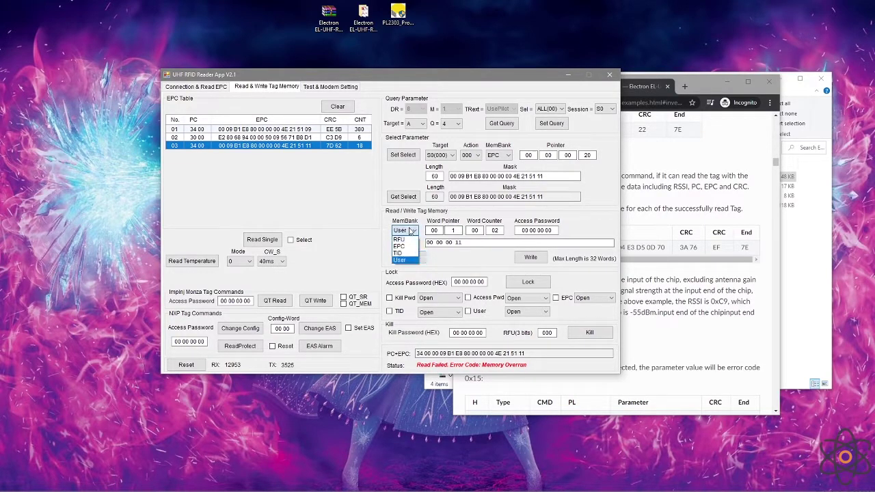
pyautogui.click(410, 247)
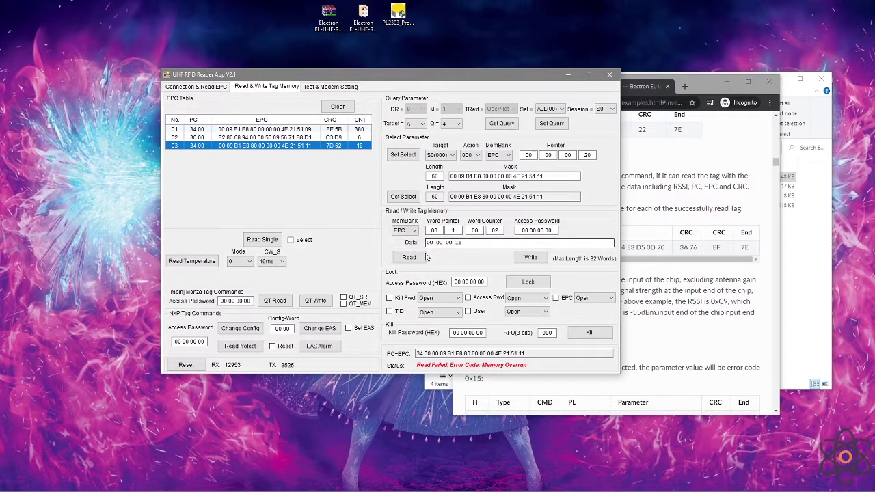
pyautogui.doubleClick(494, 230)
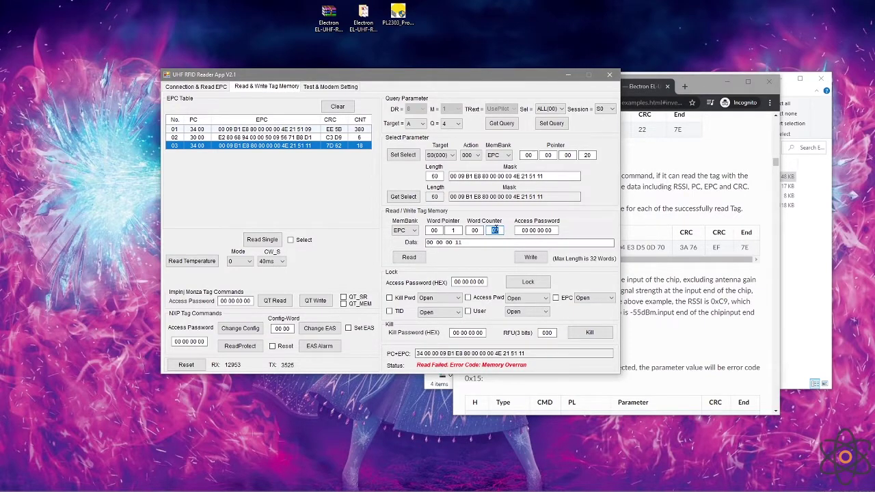
pyautogui.write('808')
pyautogui.click(408, 257)
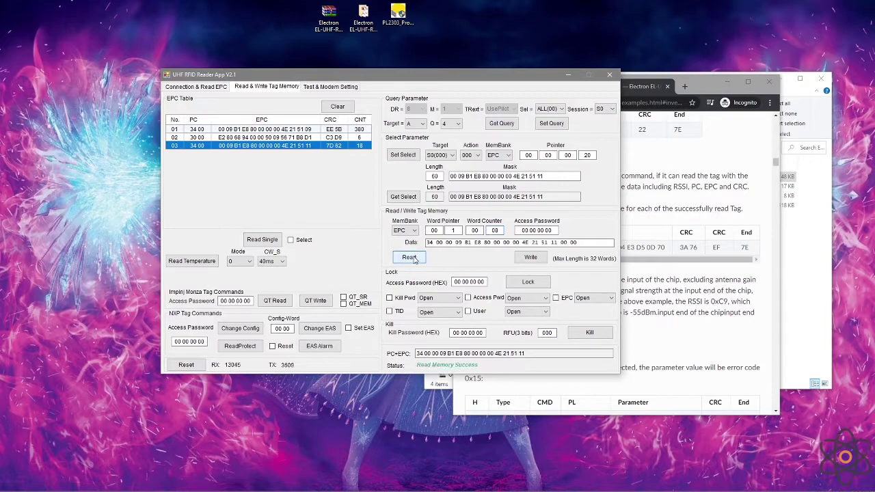
pyautogui.click(432, 243)
pyautogui.moveTo(427, 243); pyautogui.dragTo(590, 242)
# Set the word pointer to 2, read the EPC bank again and highlight the returned EPC bytes
pyautogui.click(453, 230)
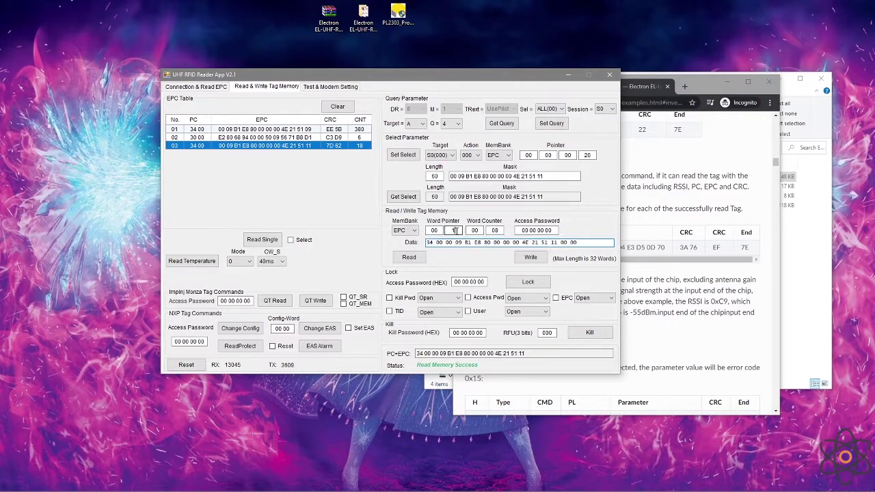
pyautogui.write('2')
pyautogui.click(409, 257)
pyautogui.moveTo(435, 243); pyautogui.dragTo(581, 244)
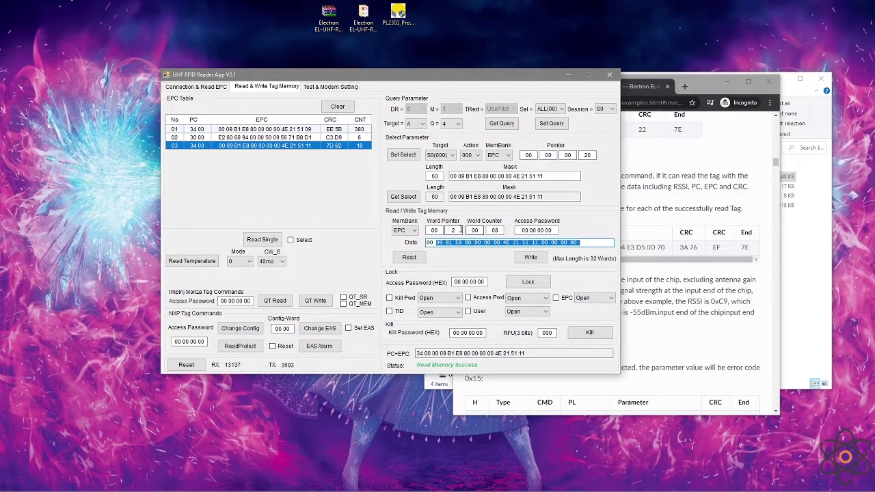
# Set the word pointer to 0, read the EPC bank and highlight the first two bytes of the data
pyautogui.doubleClick(451, 231)
pyautogui.write('0')
pyautogui.click(408, 257)
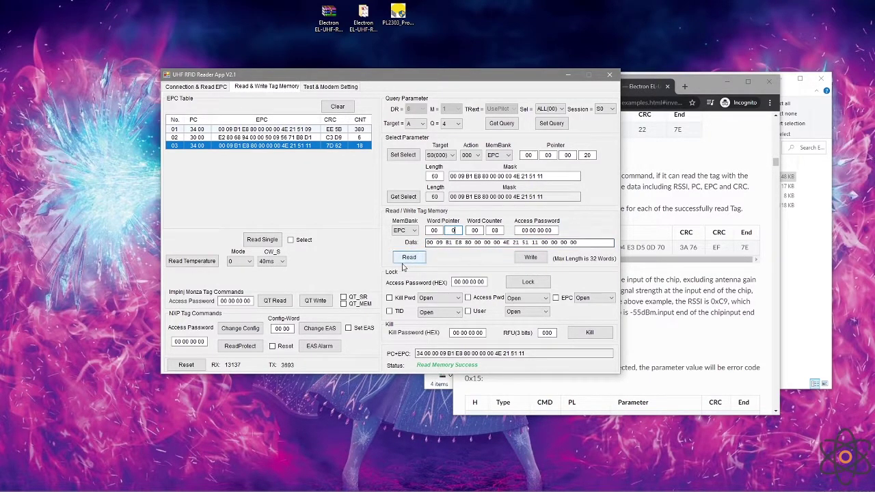
pyautogui.click(423, 260)
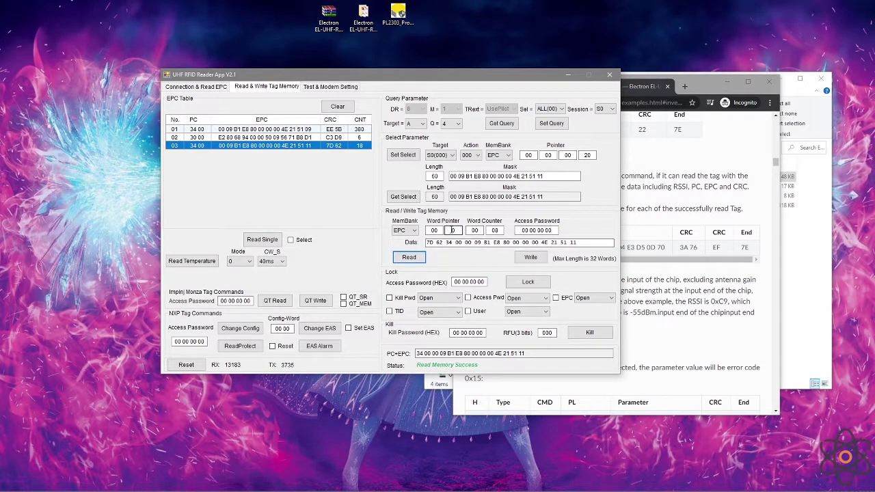
pyautogui.moveTo(427, 243); pyautogui.dragTo(448, 244)
pyautogui.click(446, 243)
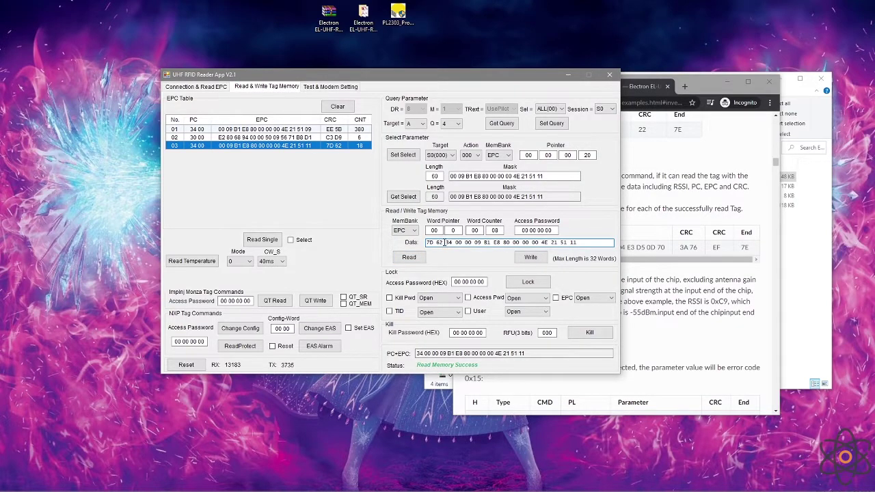
# Examine how the bytes after the first word of the EPC bank data divide into the PC word and the EPC
pyautogui.moveTo(439, 242); pyautogui.dragTo(577, 241)
pyautogui.click(458, 244)
pyautogui.click(454, 231)
pyautogui.click(427, 243)
pyautogui.doubleClick(450, 243)
pyautogui.moveTo(442, 242); pyautogui.dragTo(454, 242)
pyautogui.moveTo(455, 242); pyautogui.dragTo(581, 243)
pyautogui.click(471, 243)
# Set the word pointer back to 2, read the EPC bank and highlight the whole data string
pyautogui.click(454, 231)
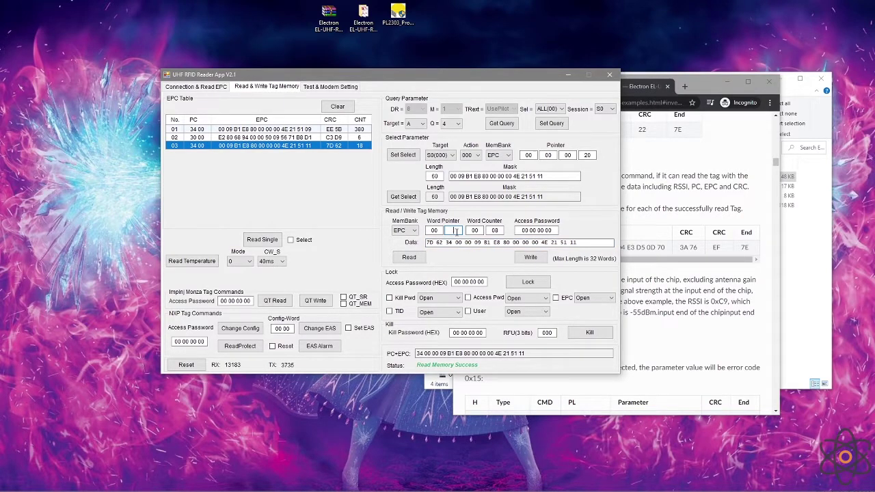
pyautogui.click(409, 257)
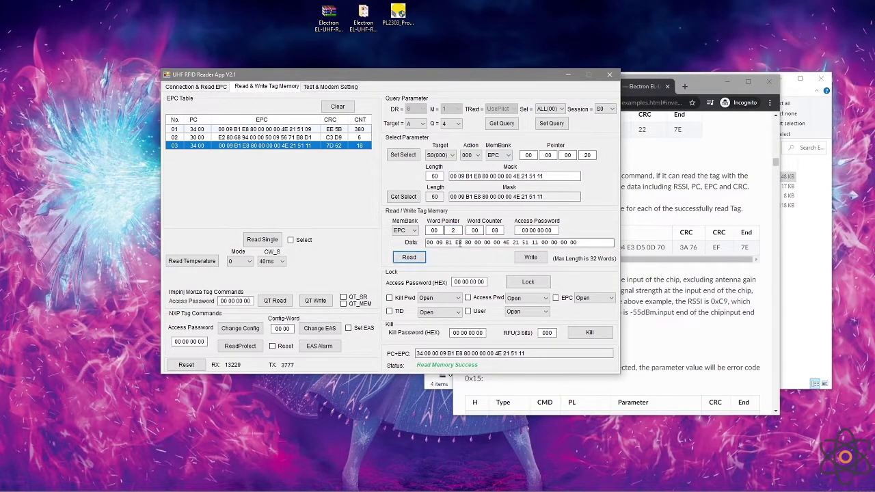
pyautogui.moveTo(582, 243); pyautogui.dragTo(425, 242)
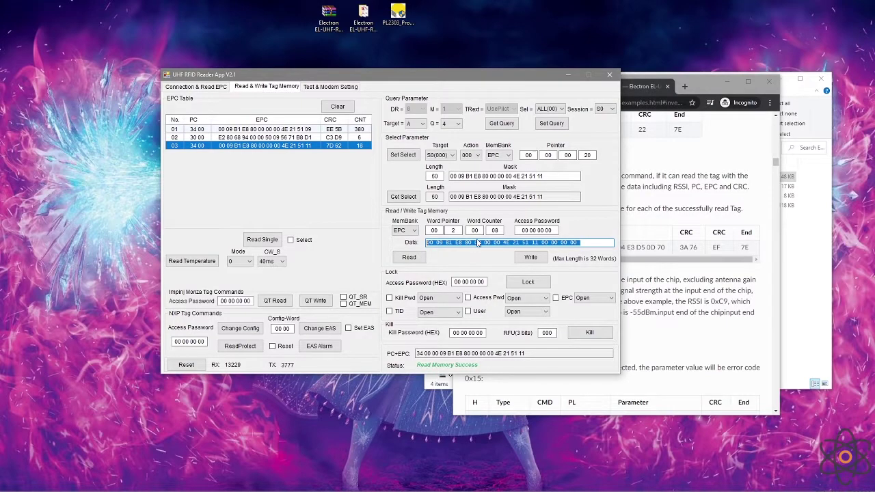
pyautogui.click(478, 243)
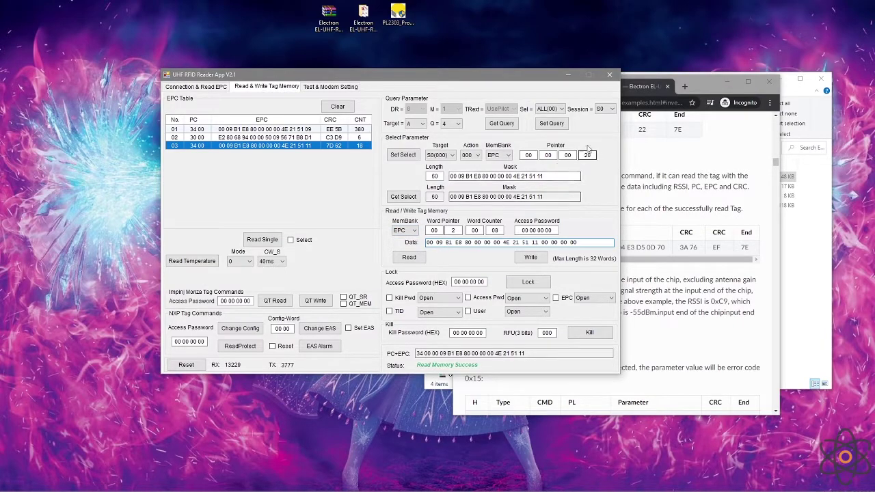
# Move the reader app window aside, switch to the browser with the EL-UHF-RMT01 documentation and maximise it
pyautogui.moveTo(492, 77); pyautogui.dragTo(386, 50)
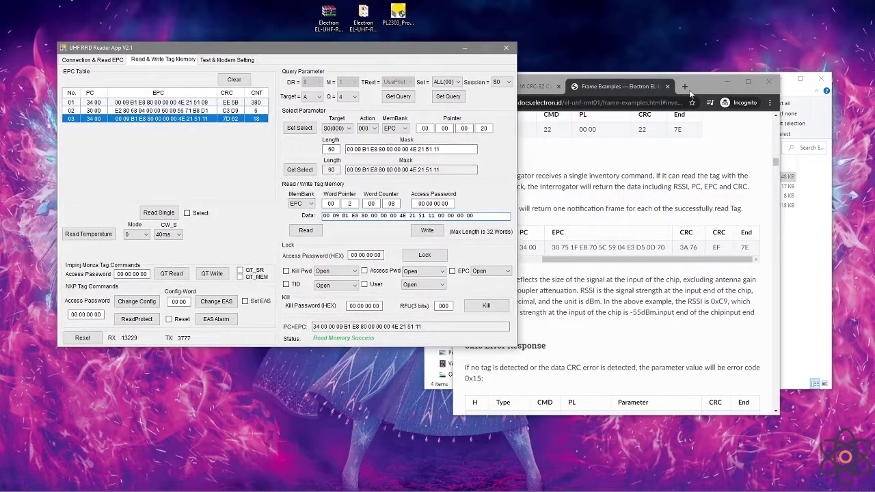
pyautogui.click(709, 85)
pyautogui.doubleClick(710, 80)
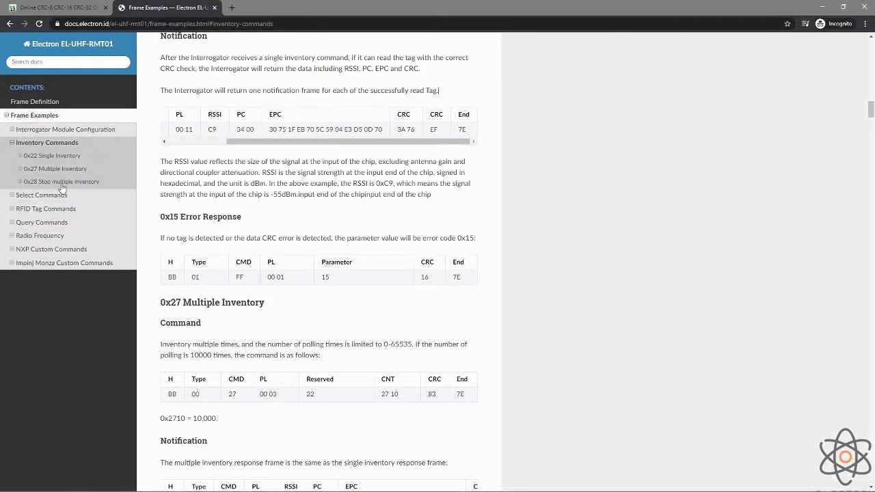
# Look up the 0x0C Set Select command and the Query Commands parameter table in the documentation
pyautogui.click(14, 198)
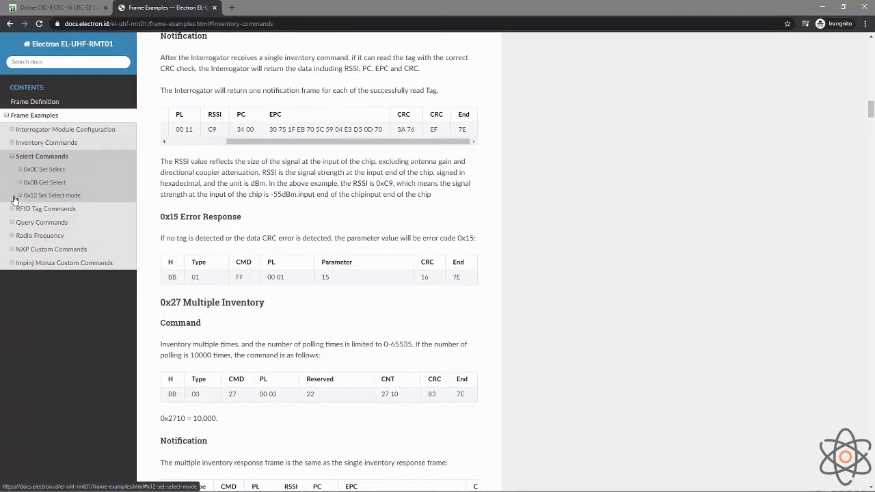
pyautogui.click(47, 171)
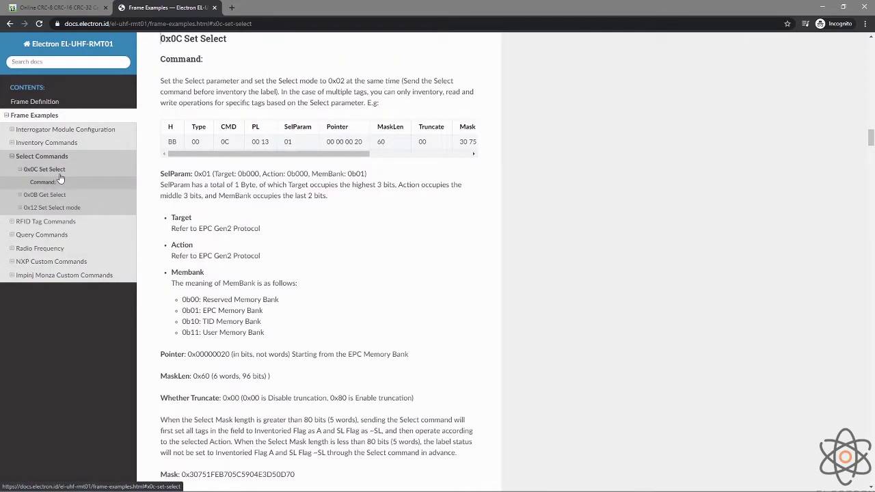
pyautogui.scroll(-2, 60, 178)
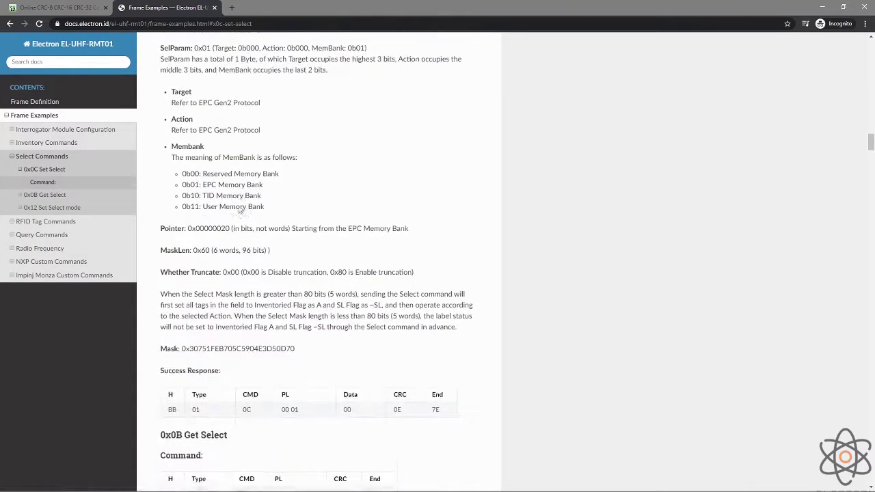
pyautogui.click(50, 235)
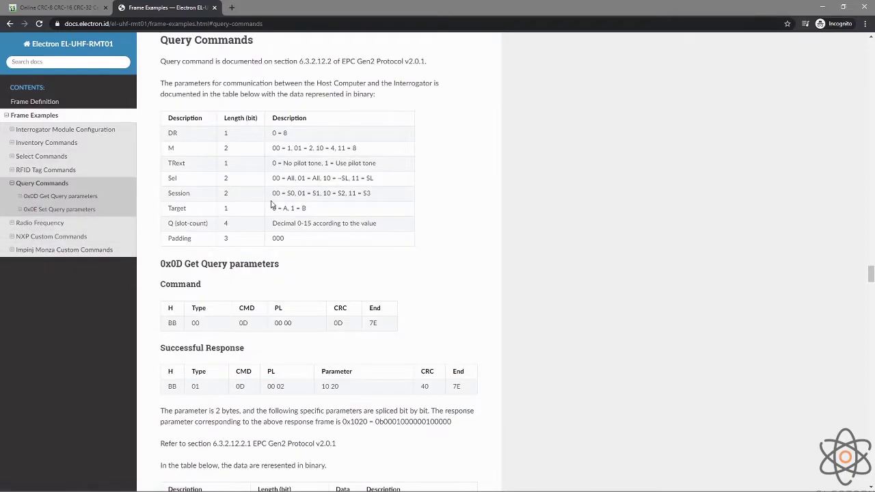
pyautogui.scroll(1, 195, 117)
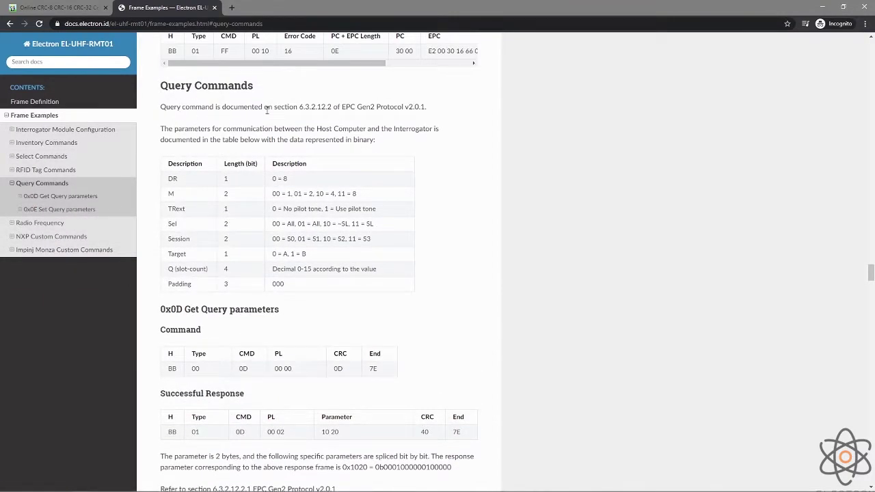
# Copy the protocol name "EPC Gen2 Protocol v2.0.1" from the Query Commands section and search the web for it in a new tab
pyautogui.moveTo(299, 108); pyautogui.dragTo(341, 106)
pyautogui.click(359, 106)
pyautogui.click(424, 100)
pyautogui.hotkey('ctrl', 'c')
pyautogui.click(232, 7)
pyautogui.hotkey('ctrl', 'v')
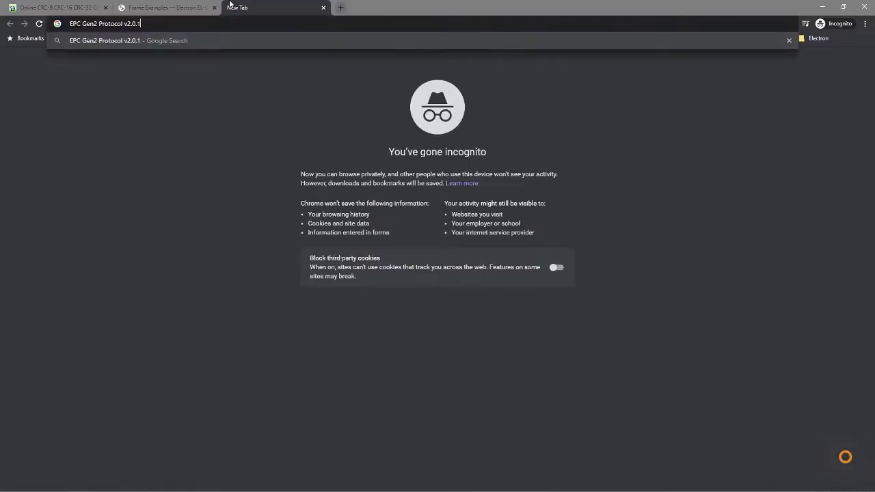
pyautogui.press('Return')
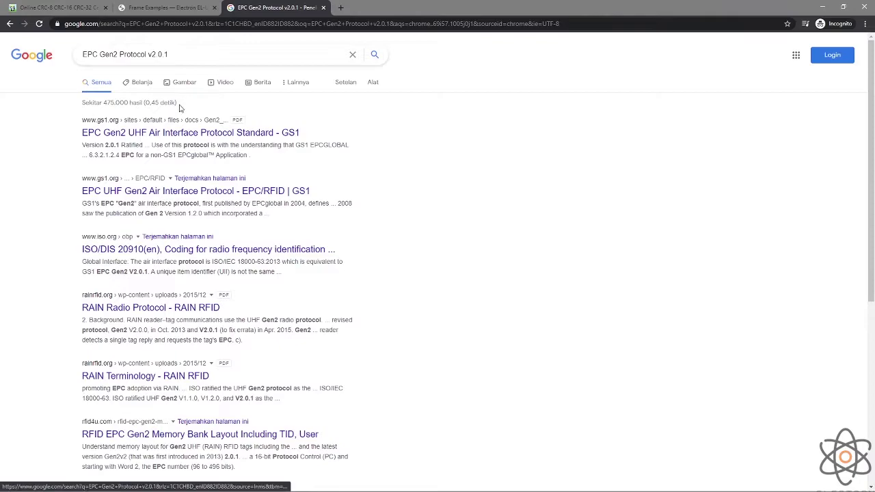
# Open the GS1 EPC Gen2 UHF Air Interface Protocol Standard PDF and skim its table of contents, indexes and opening sections
pyautogui.click(190, 134)
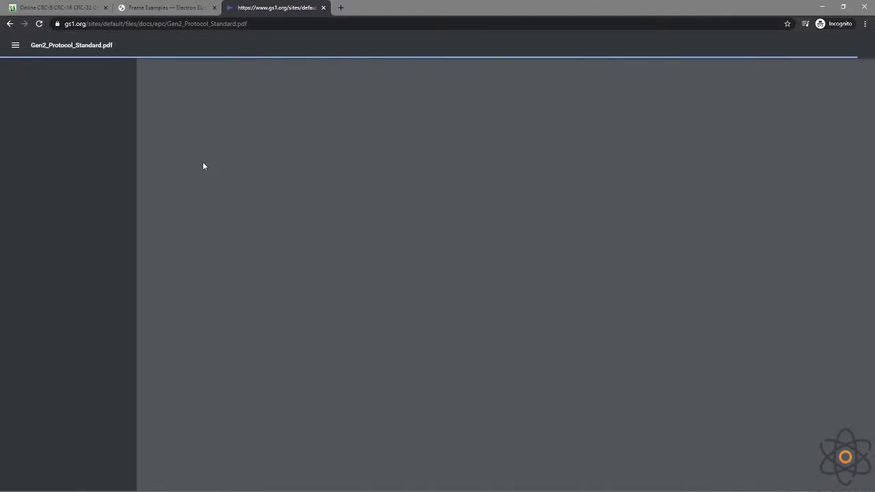
pyautogui.scroll(-15, 273, 190)
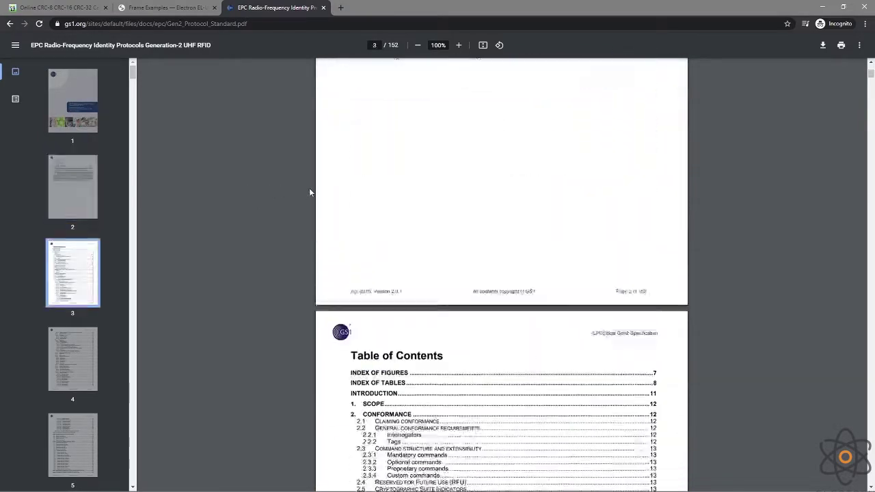
pyautogui.scroll(-20, 334, 191)
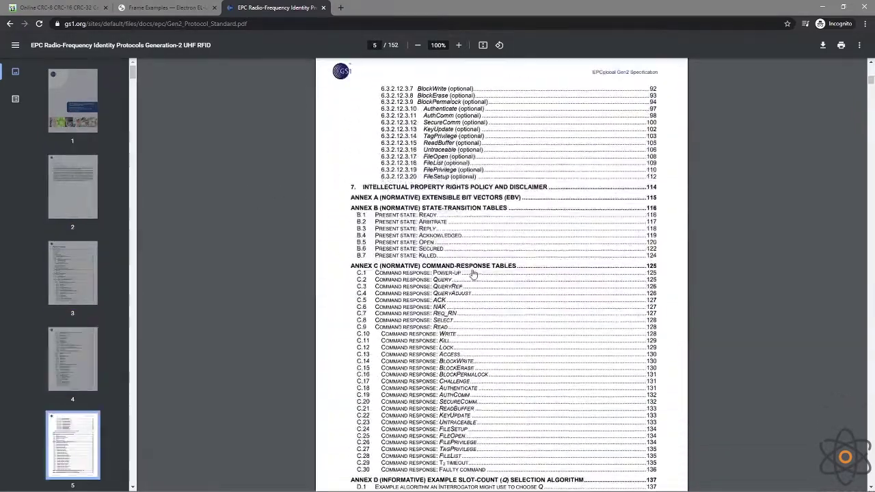
pyautogui.scroll(-12, 493, 259)
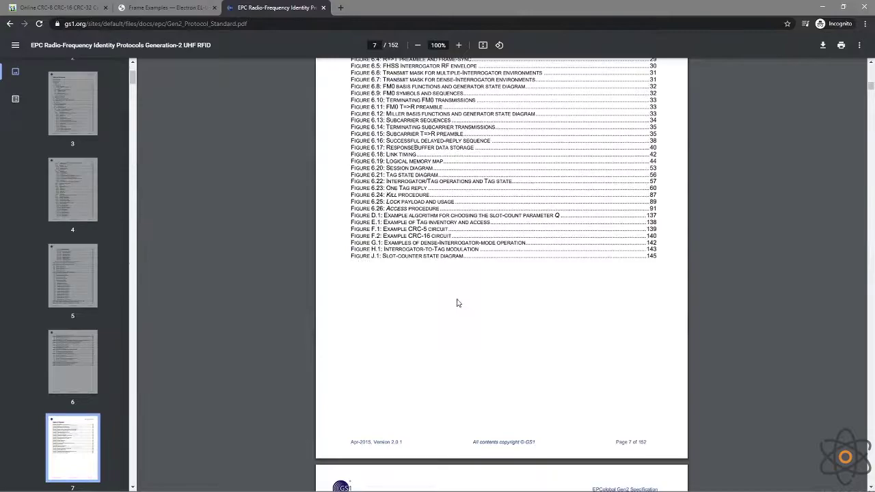
pyautogui.scroll(-15, 491, 309)
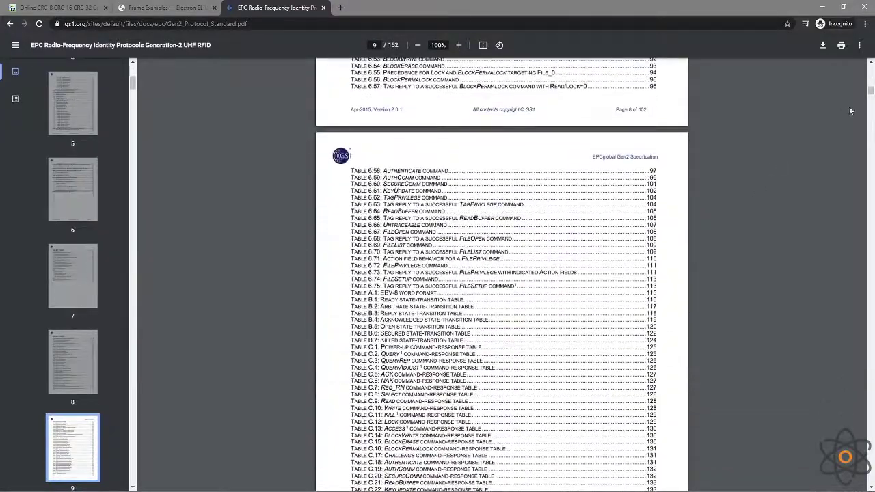
pyautogui.scroll(-20, 363, 71)
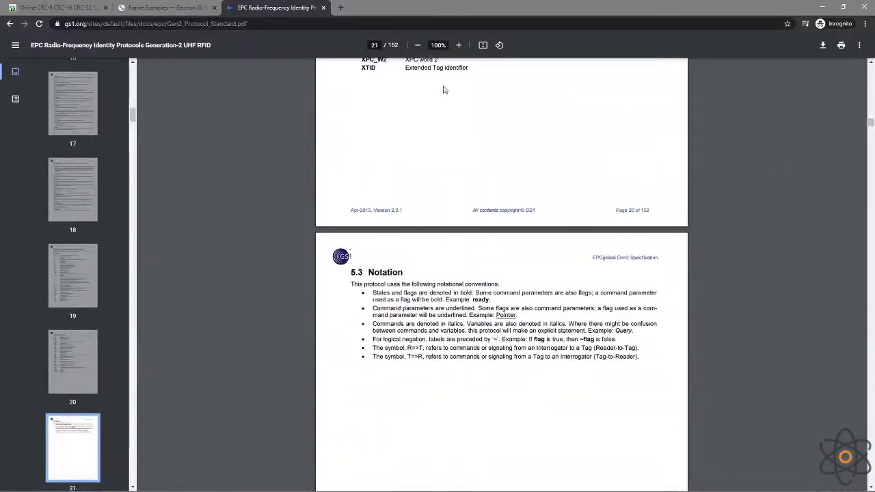
# Close the protocol PDF and the EL-UHF-RMT01 documentation, and minimise the browser to return to the UHF RFID reader app
pyautogui.hotkey('ctrl', 'w')
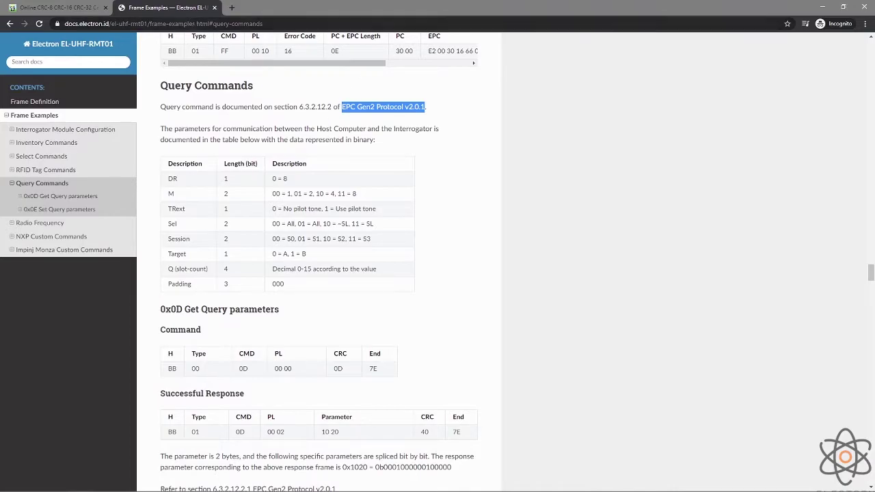
pyautogui.click(214, 7)
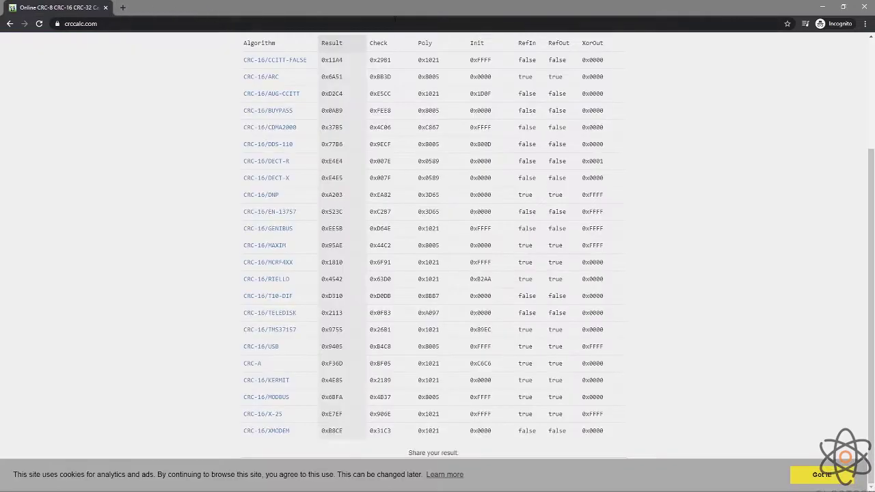
pyautogui.click(822, 6)
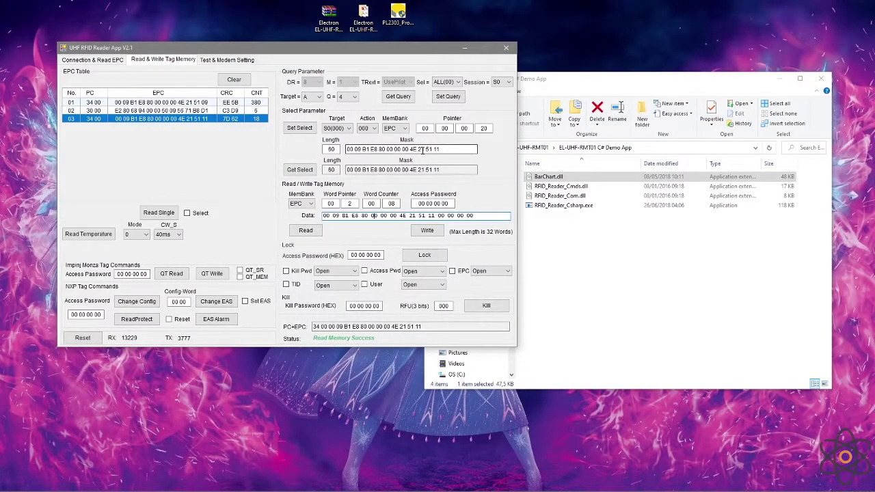